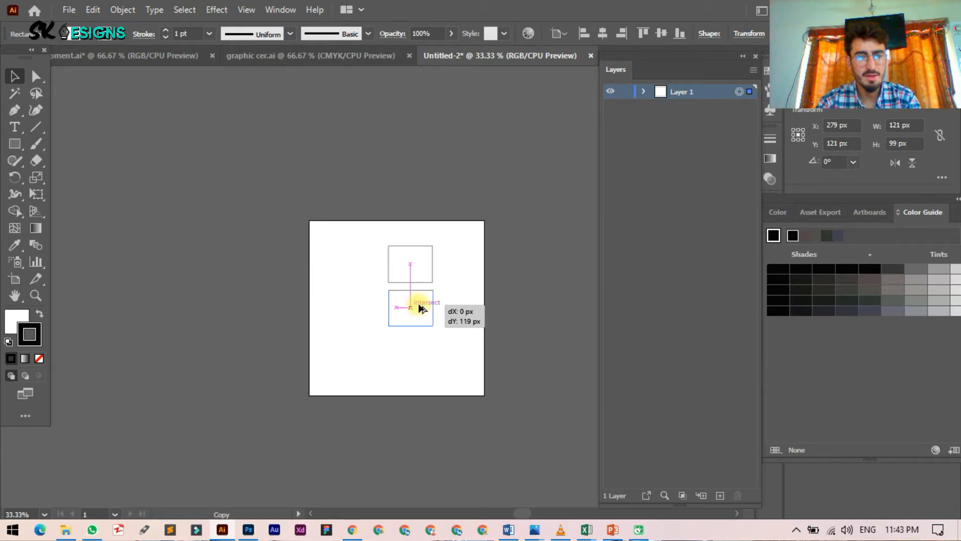
# Duplicate the rectangle straight down to build a vertical column of three rectangles spaced 119 px apart, and select the column
pyautogui.press('shift')
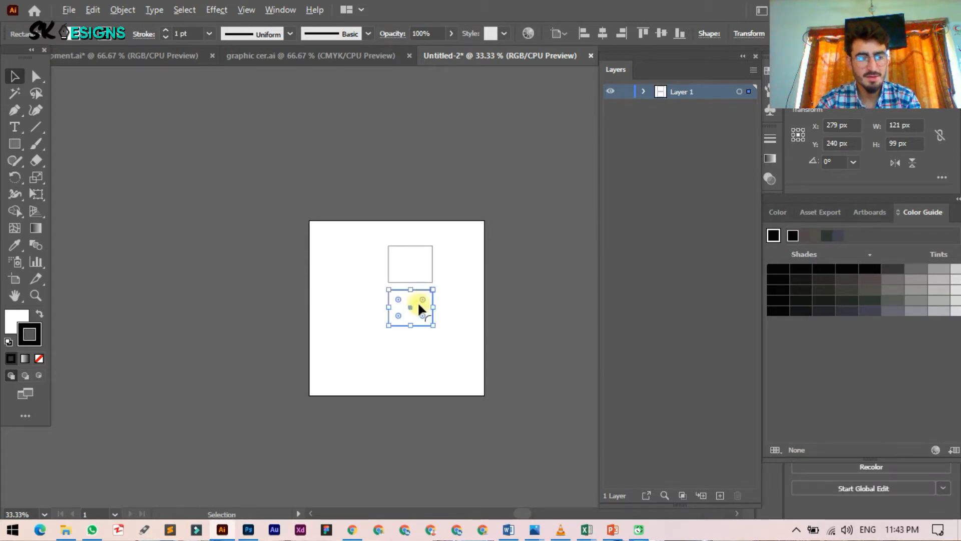
pyautogui.moveTo(417, 302); pyautogui.dragTo(345, 268)
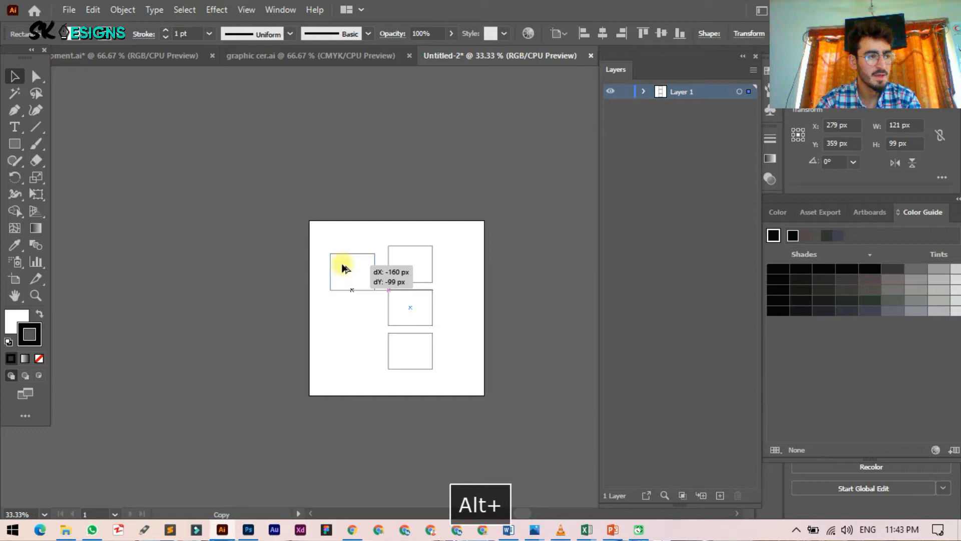
pyautogui.moveTo(345, 269); pyautogui.dragTo(343, 261)
pyautogui.moveTo(415, 306); pyautogui.dragTo(378, 306)
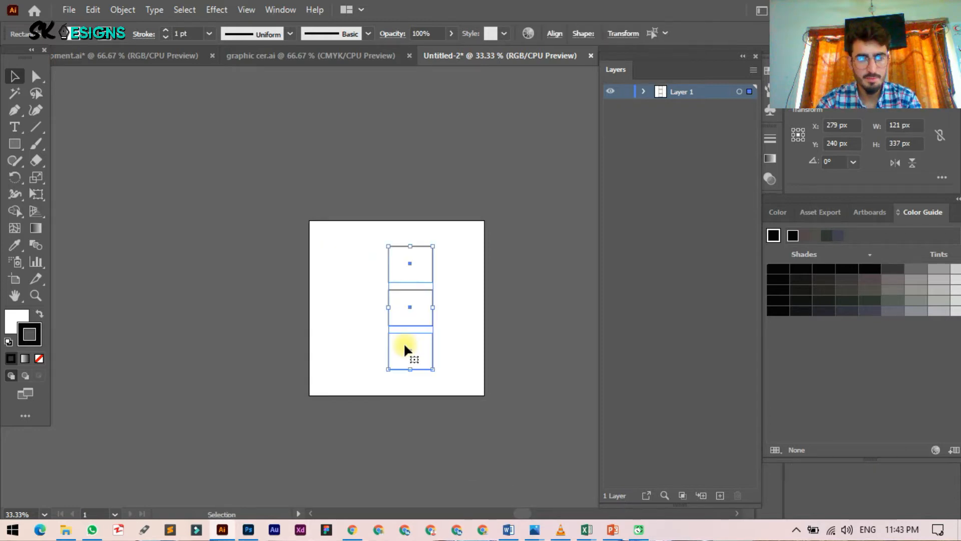
# Duplicate the three-rectangle column horizontally to fill the artboard with a three-by-three grid, and clear the selection
pyautogui.moveTo(404, 345); pyautogui.dragTo(325, 345)
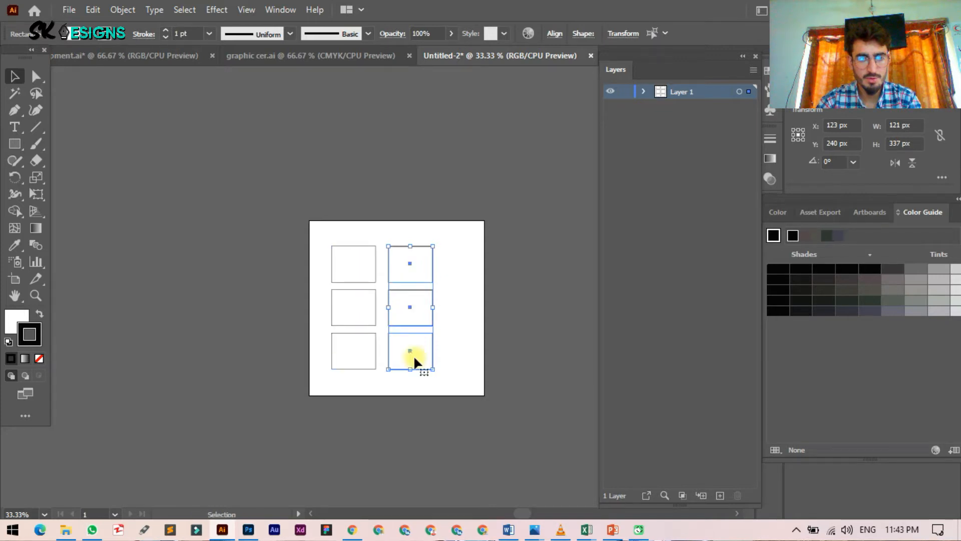
pyautogui.moveTo(413, 355); pyautogui.dragTo(455, 349)
pyautogui.hotkey('ctrl', 'a')
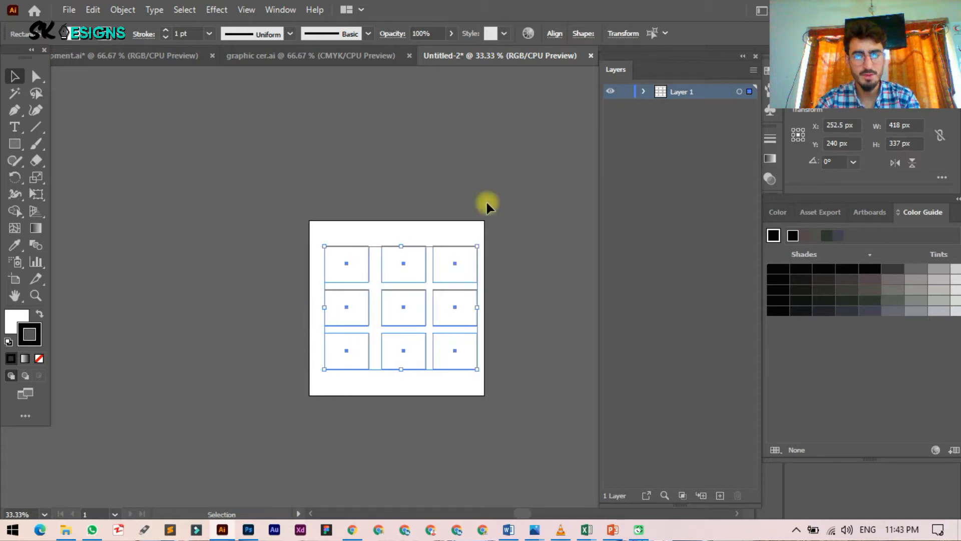
pyautogui.click(485, 201)
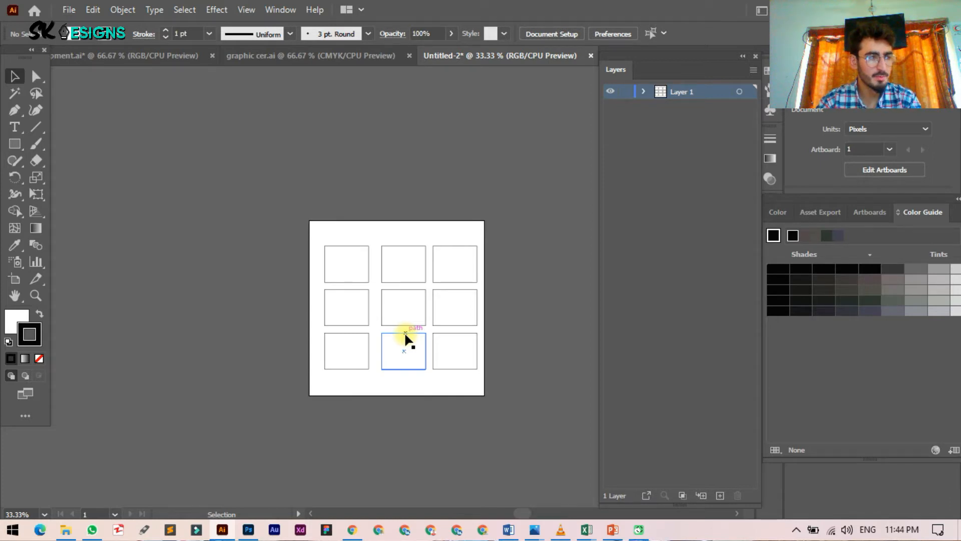
# Expand Layer 1's contents and select several rectangles together through their individual entries in the layer list
pyautogui.click(645, 92)
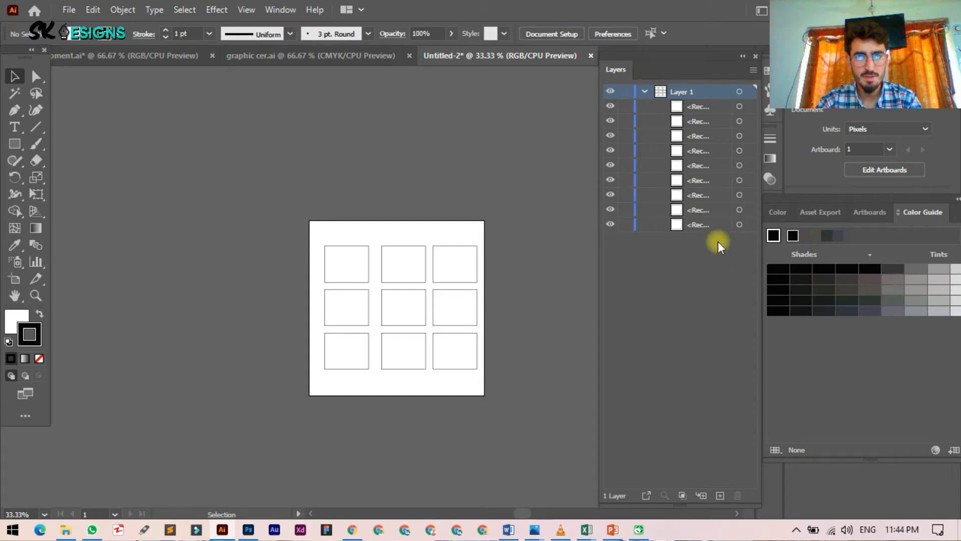
pyautogui.click(646, 93)
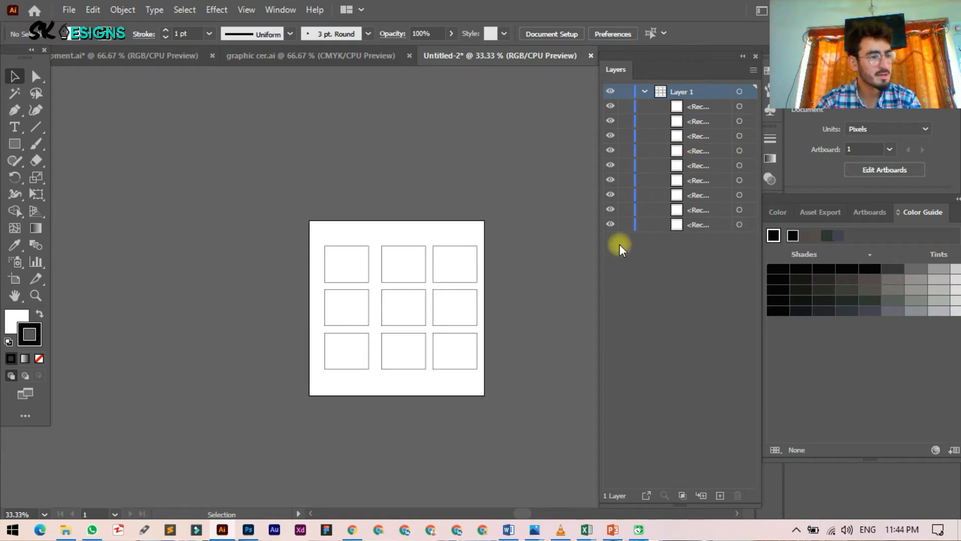
pyautogui.click(740, 136)
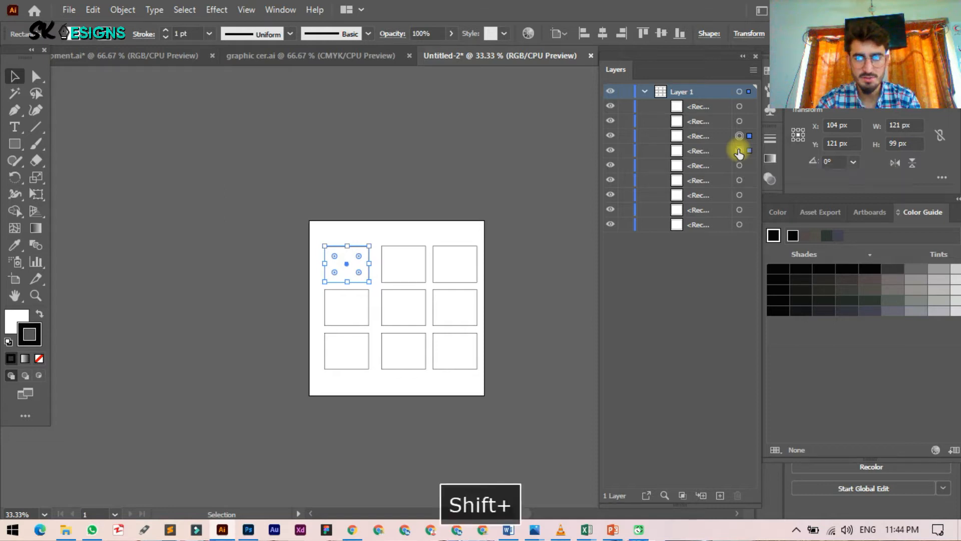
pyautogui.keyDown('shift'); pyautogui.click(739, 151); pyautogui.keyUp('shift')
pyautogui.keyDown('shift'); pyautogui.click(740, 106); pyautogui.keyUp('shift')
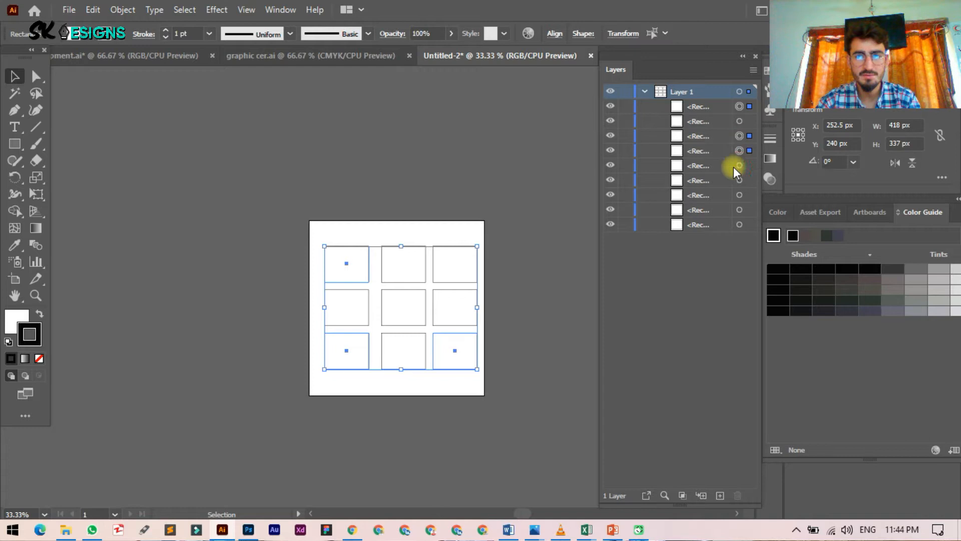
pyautogui.keyDown('shift'); pyautogui.click(740, 166); pyautogui.keyUp('shift')
pyautogui.keyDown('shift'); pyautogui.click(740, 121); pyautogui.keyUp('shift')
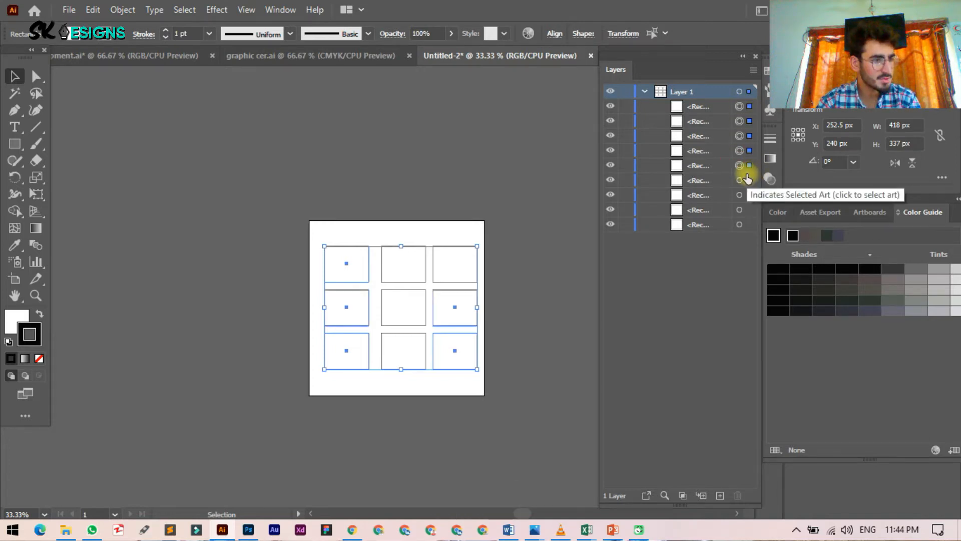
pyautogui.click(740, 137)
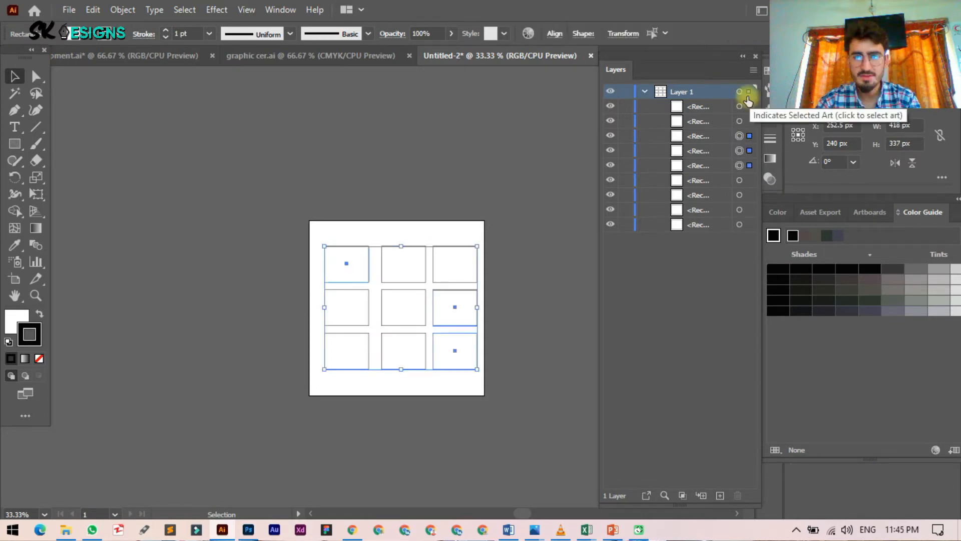
pyautogui.keyDown('shift'); pyautogui.click(740, 106); pyautogui.keyUp('shift')
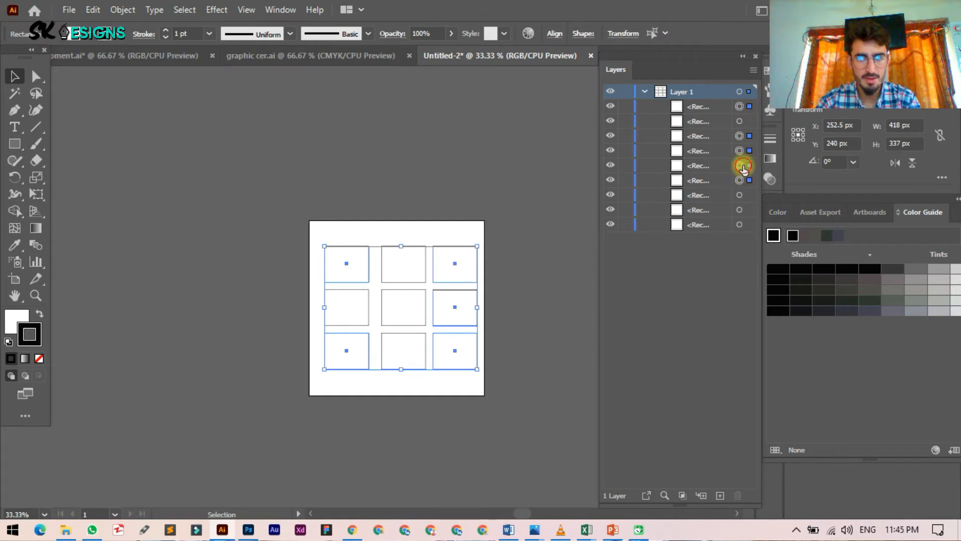
# Select the upper-left and lower-right rectangles of the grid and apply a dark blue 09224F fill with a magenta FF10E9 stroke
pyautogui.click(739, 165)
pyautogui.click(740, 135)
pyautogui.keyDown('ctrl'); pyautogui.click(739, 150); pyautogui.keyUp('ctrl')
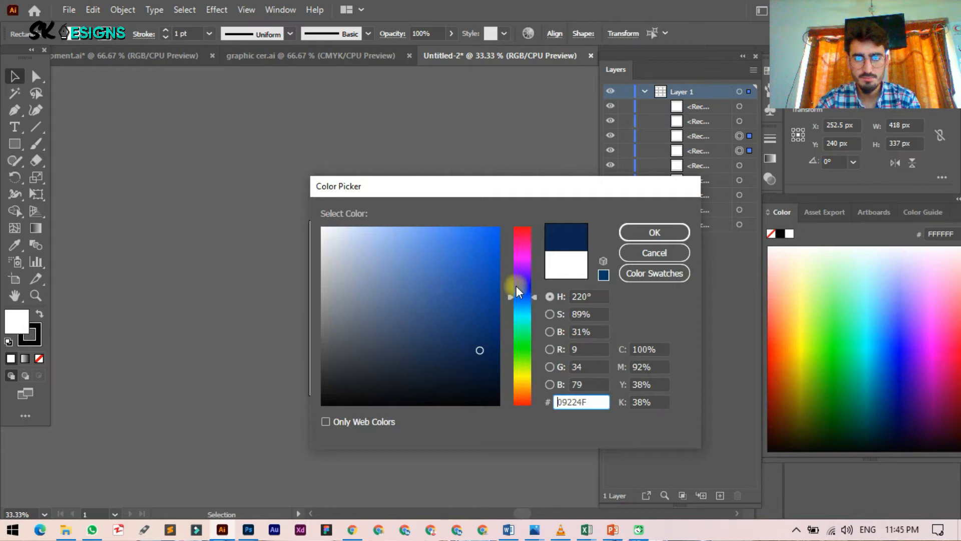
pyautogui.press('Escape')
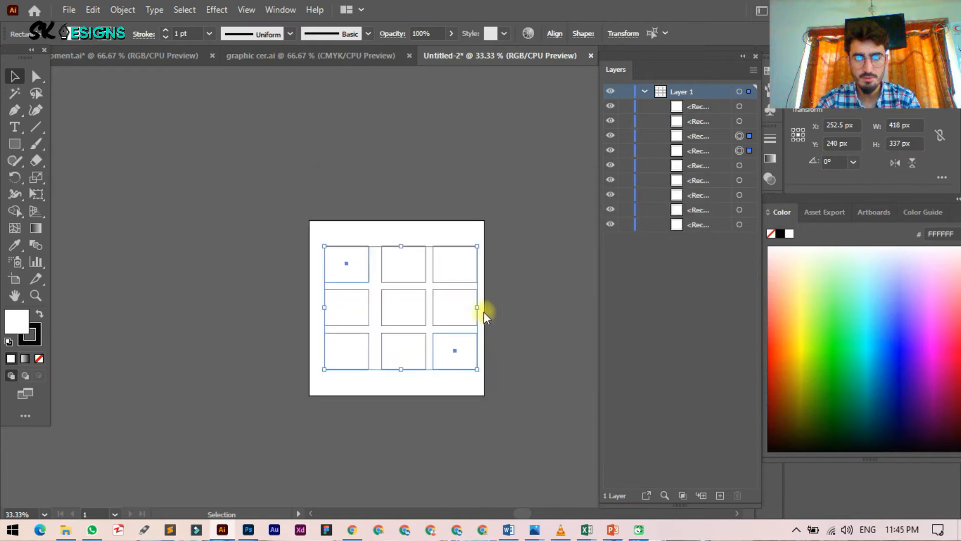
pyautogui.press('x')
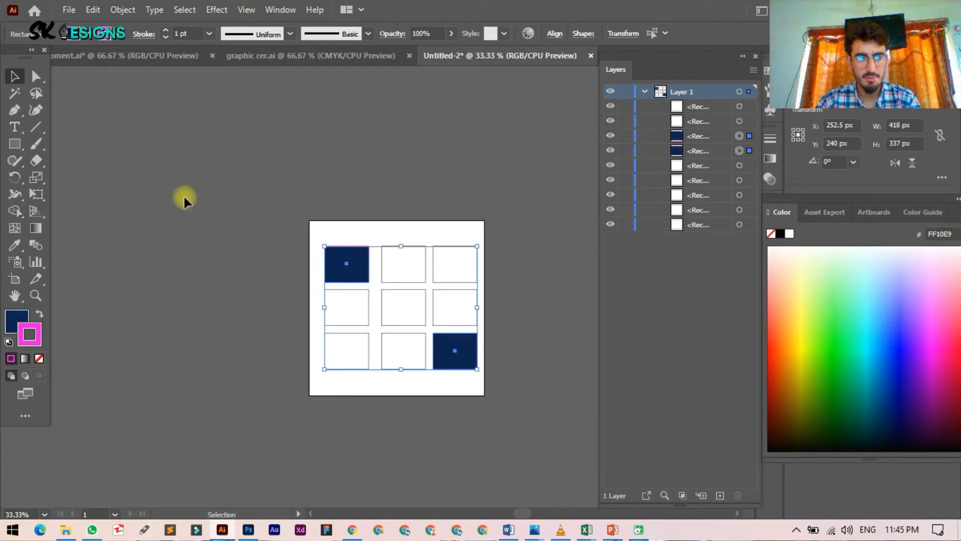
# Set the stroke weight of the two dark blue rectangles to 3 pt and clear the selection
pyautogui.click(183, 34)
pyautogui.hotkey('ctrl', 'a')
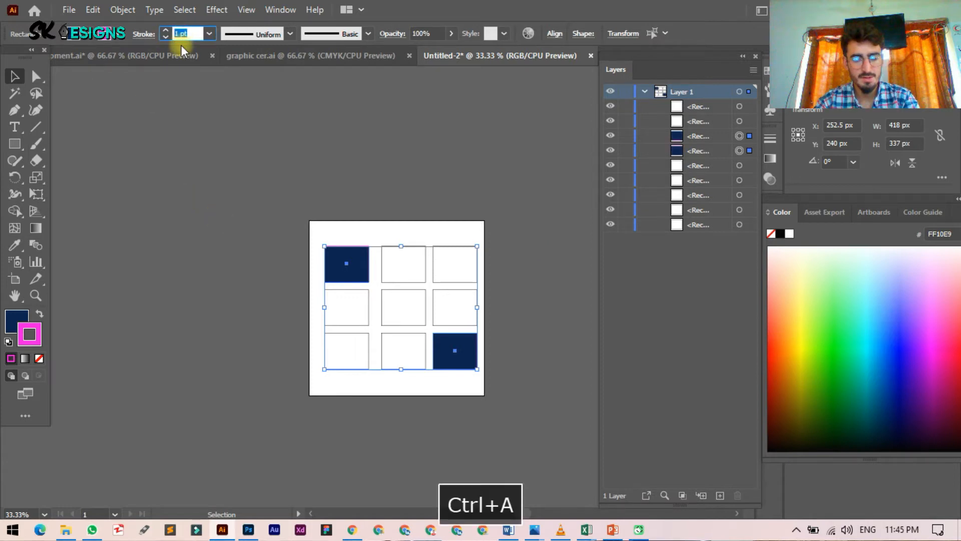
pyautogui.write('3')
pyautogui.press('Return')
pyautogui.click(170, 182)
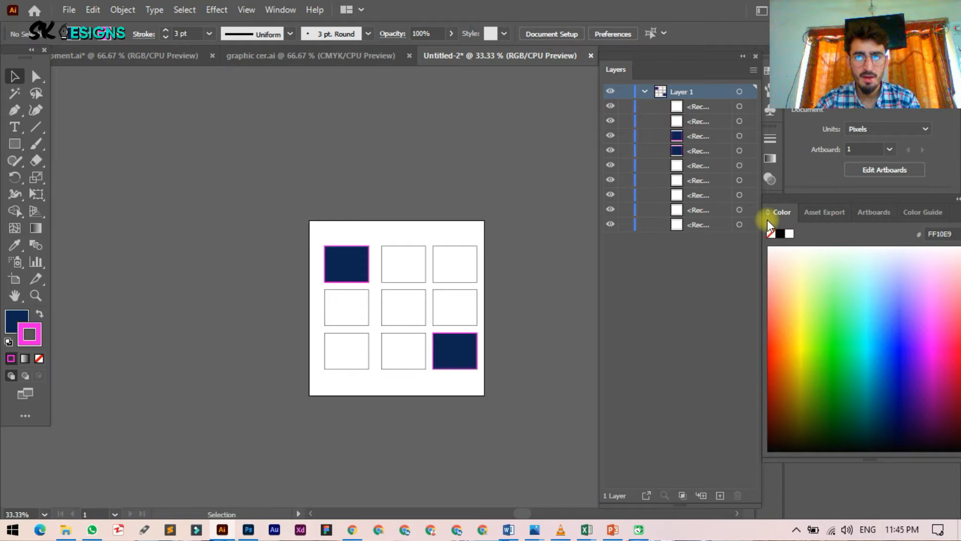
# Select all nine rectangles with a marquee, and narrow the selection to the center and middle-right rectangles
pyautogui.moveTo(186, 163); pyautogui.dragTo(507, 444)
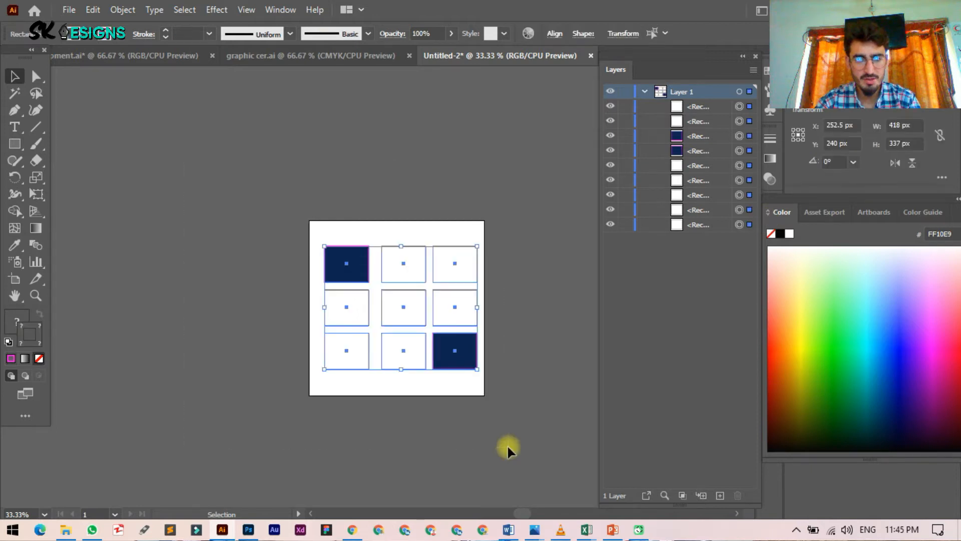
pyautogui.keyDown('ctrl'); pyautogui.click(403, 307); pyautogui.keyUp('ctrl')
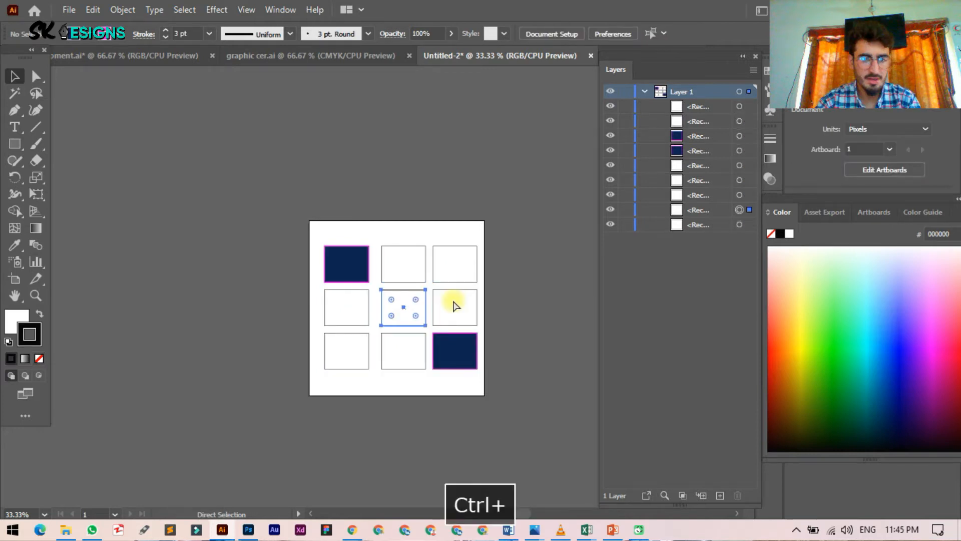
pyautogui.keyDown('ctrl'); pyautogui.click(415, 307); pyautogui.keyUp('ctrl')
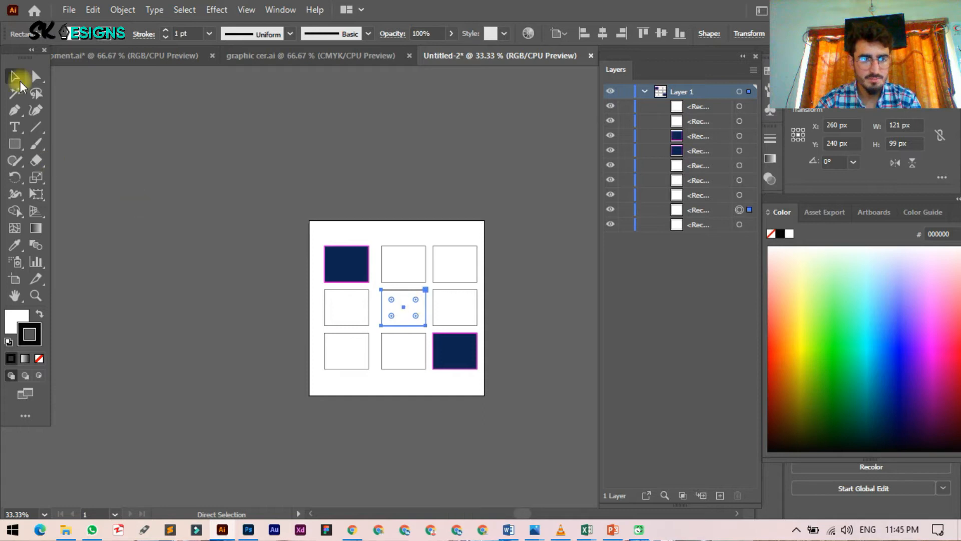
pyautogui.keyDown('ctrl'); pyautogui.keyDown('shift'); pyautogui.click(440, 309); pyautogui.keyUp('shift'); pyautogui.keyUp('ctrl')
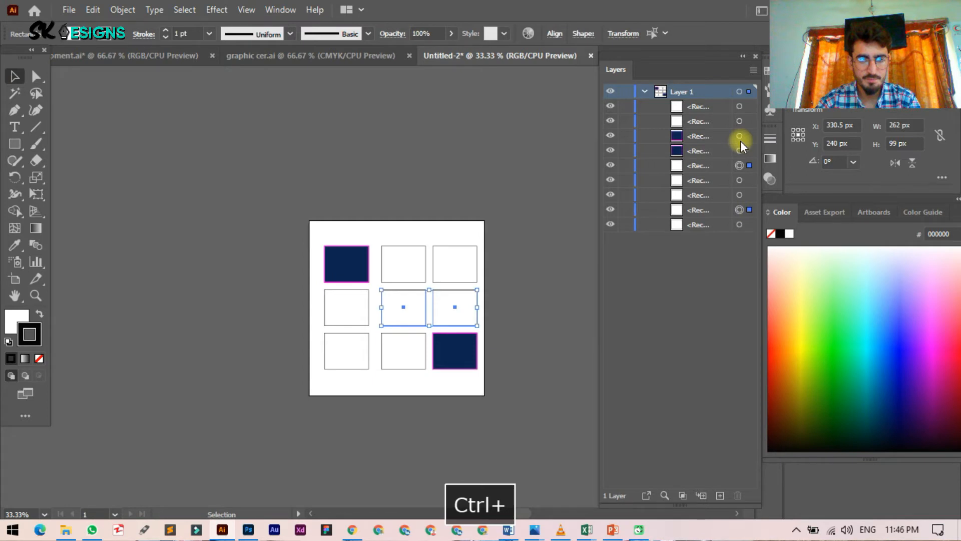
# Select the upper-right, lower-left, middle-left and center rectangles together, and clear the selection
pyautogui.hotkey('ctrl', 'a')
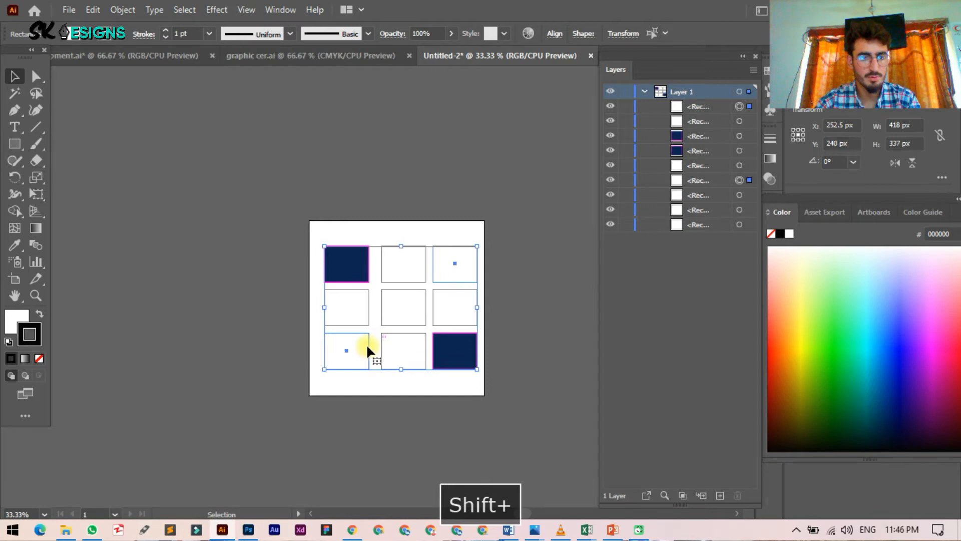
pyautogui.keyDown('shift'); pyautogui.click(351, 309); pyautogui.keyUp('shift')
pyautogui.keyDown('shift'); pyautogui.click(400, 311); pyautogui.keyUp('shift')
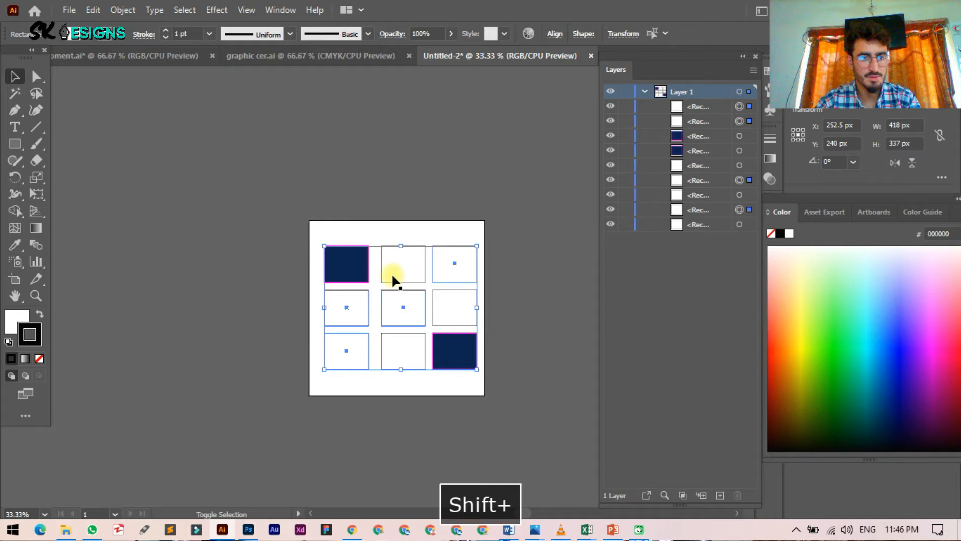
pyautogui.click(389, 285)
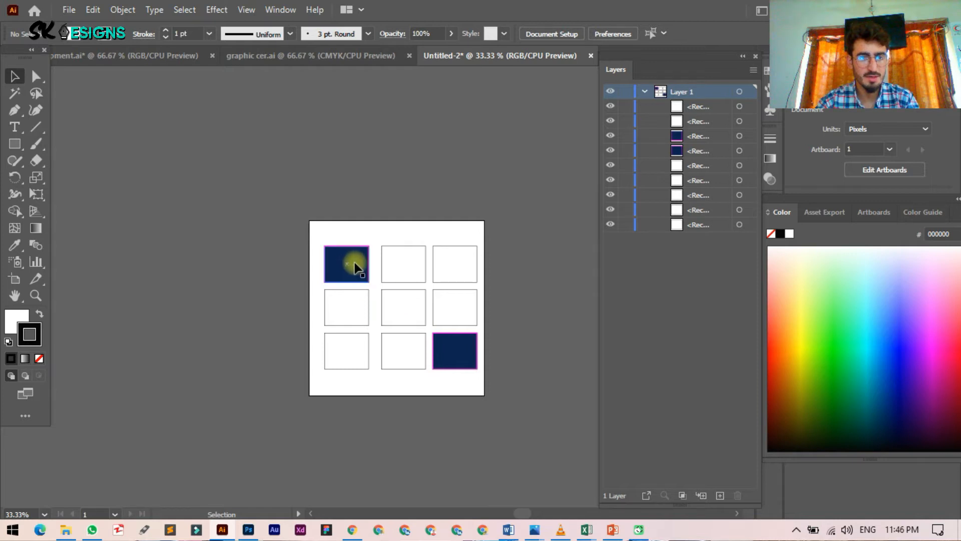
# Lock both dark blue rectangles and try to select the locked lower-right one through its layer entry
pyautogui.click(625, 136)
pyautogui.click(739, 150)
pyautogui.press('l')
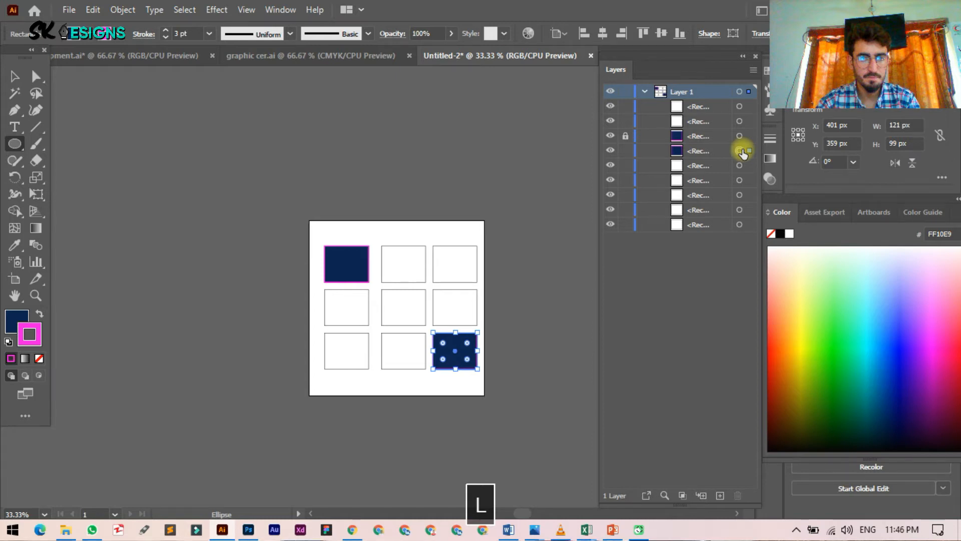
pyautogui.hotkey('ctrl', '2')
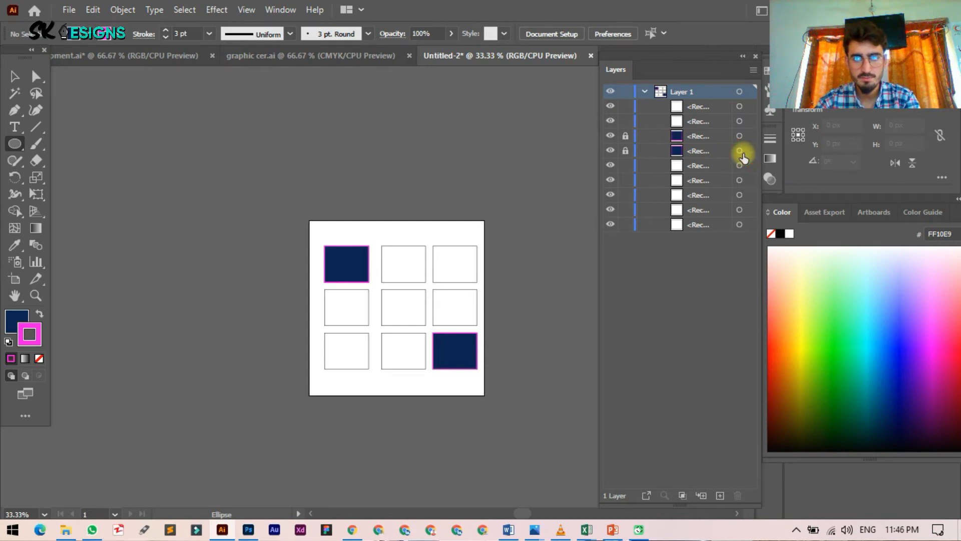
pyautogui.click(736, 154)
pyautogui.click(708, 153)
# Select the middle-right white rectangle and undo the last changes made to it
pyautogui.click(739, 166)
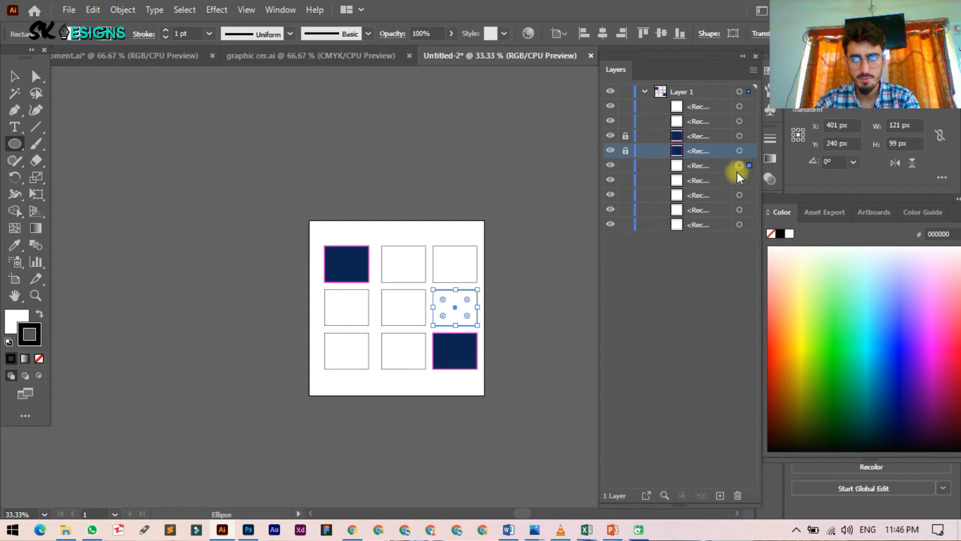
pyautogui.hotkey('ctrl', 'z')
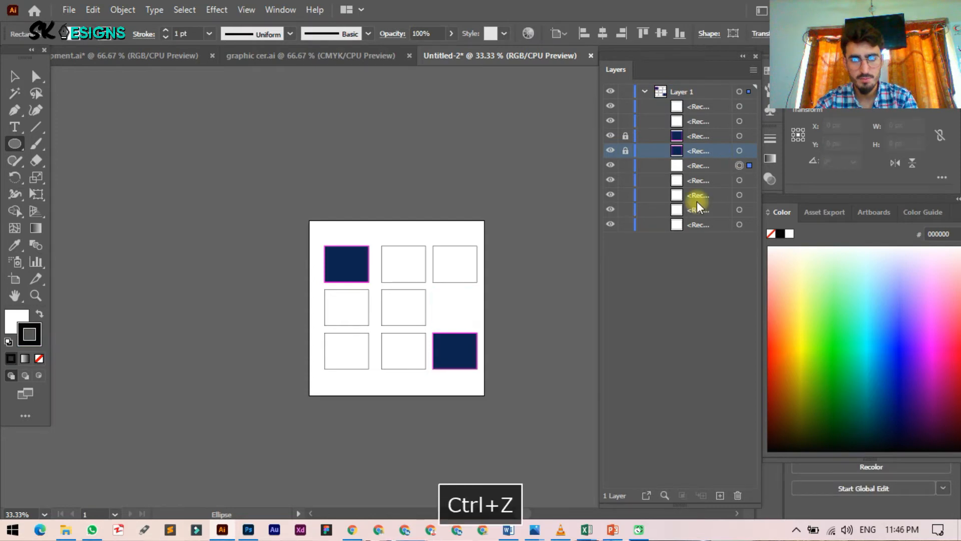
pyautogui.hotkey('ctrl', 'z')
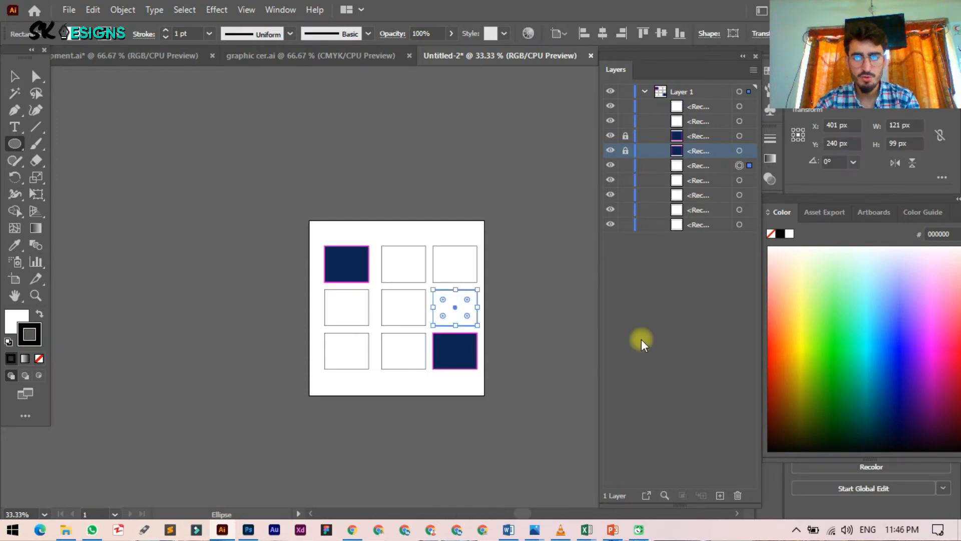
# Select all unlocked rectangles with a marquee, swap their fill and stroke colors, and select only the center rectangle
pyautogui.press('v')
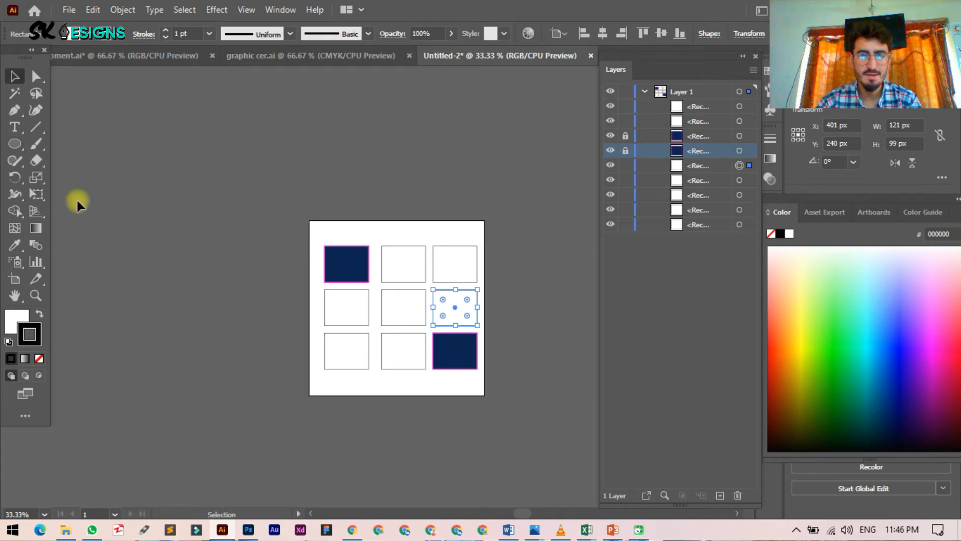
pyautogui.moveTo(149, 162); pyautogui.dragTo(513, 452)
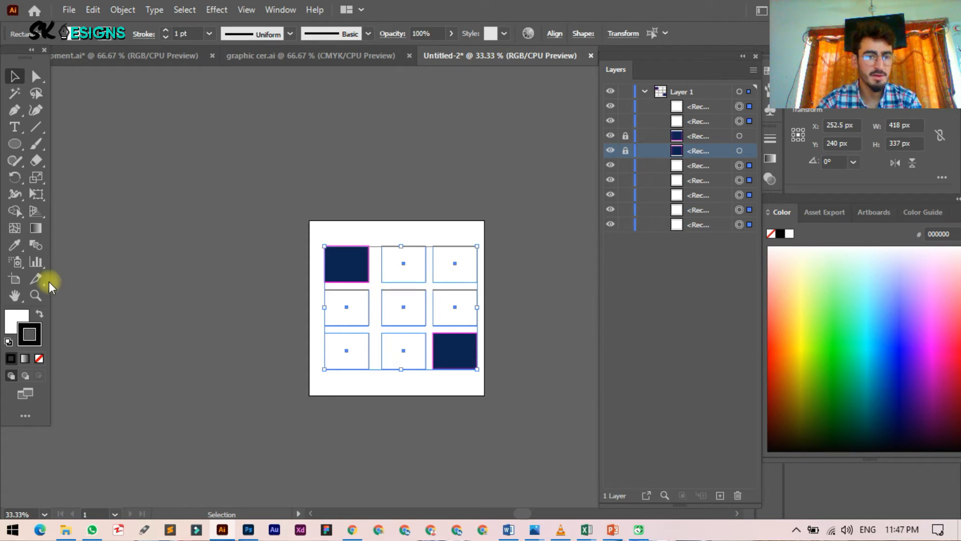
pyautogui.click(39, 317)
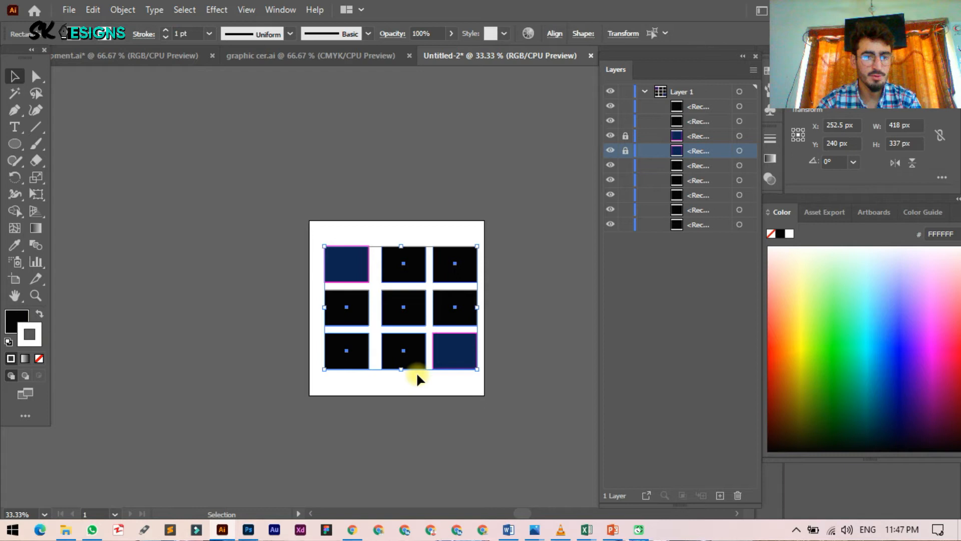
pyautogui.click(476, 378)
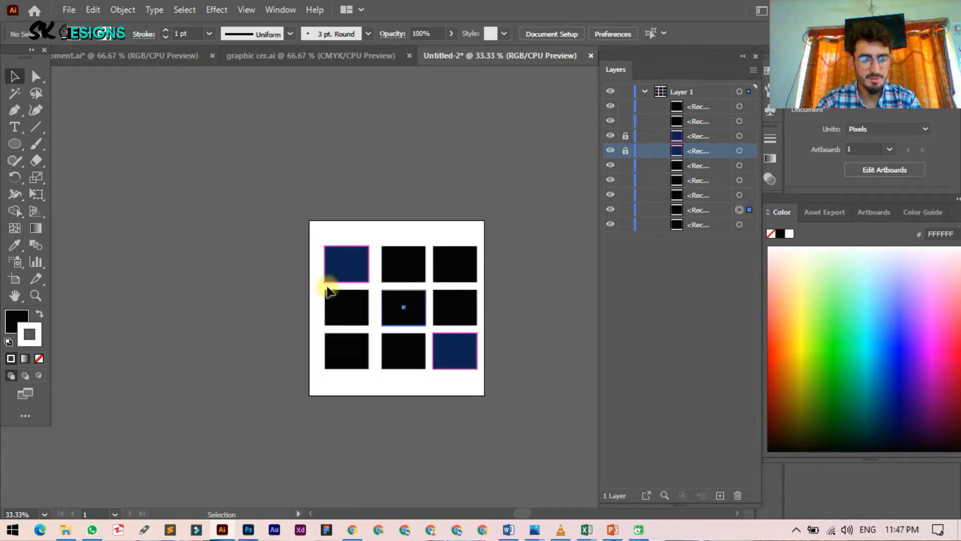
pyautogui.click(391, 325)
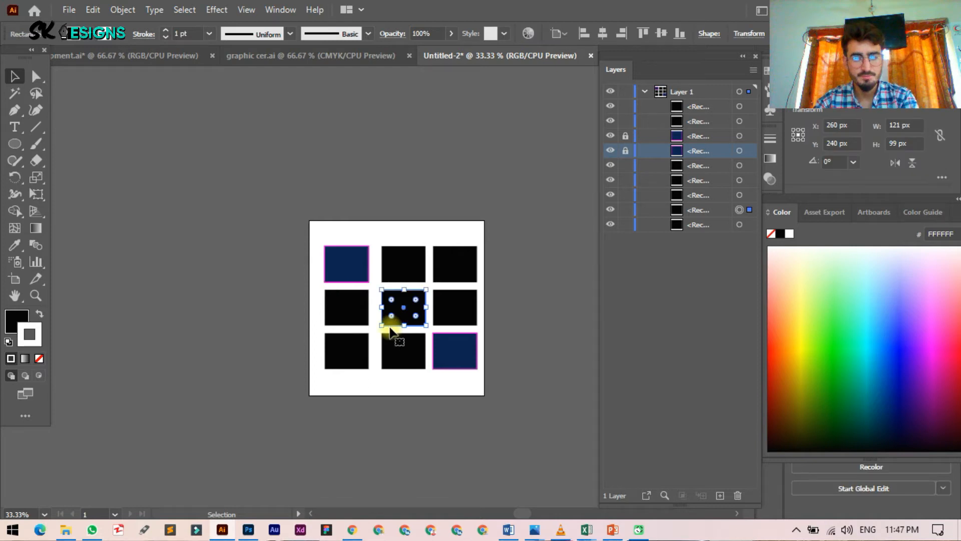
# Undo the last color change on the center rectangle, then clear the selection and unlock all locked rectangles
pyautogui.hotkey('ctrl', 'z')
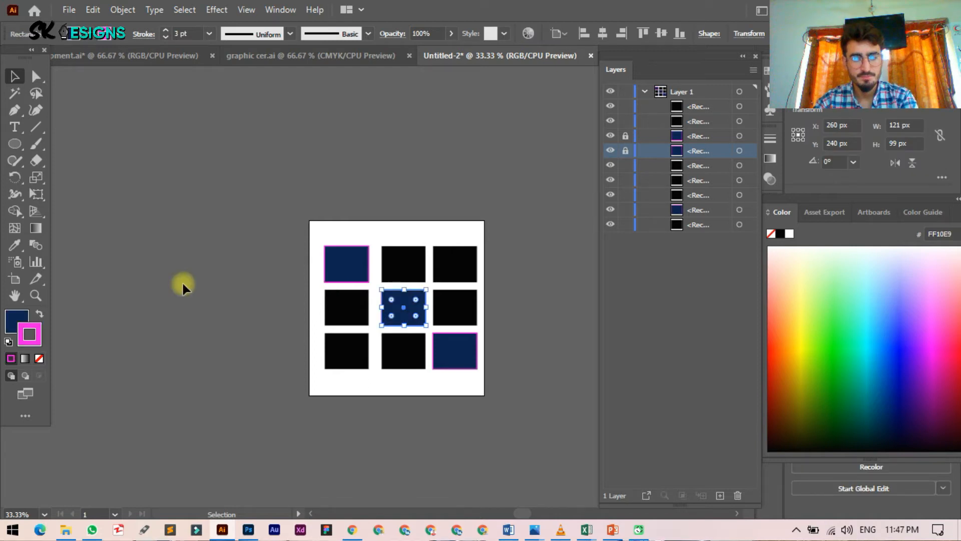
pyautogui.click(178, 274)
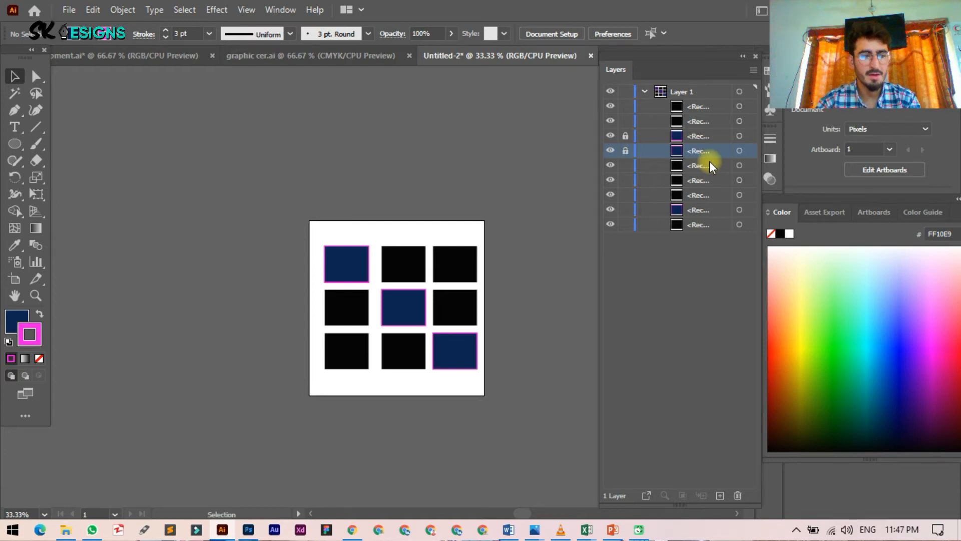
pyautogui.hotkey('ctrl', 'alt', '2')
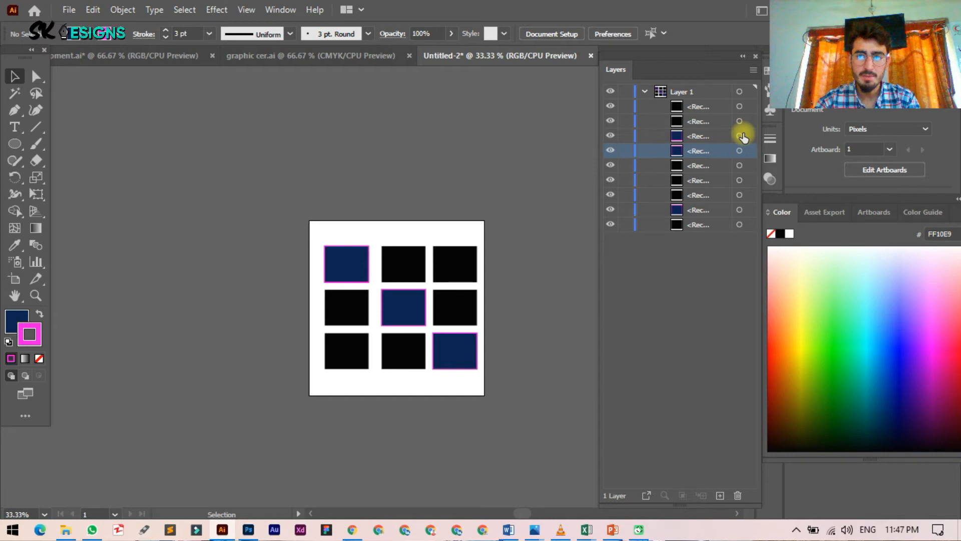
# Group the three dark blue rectangles on the diagonal, check a marquee selection of the whole grid, and clear the selection
pyautogui.click(741, 136)
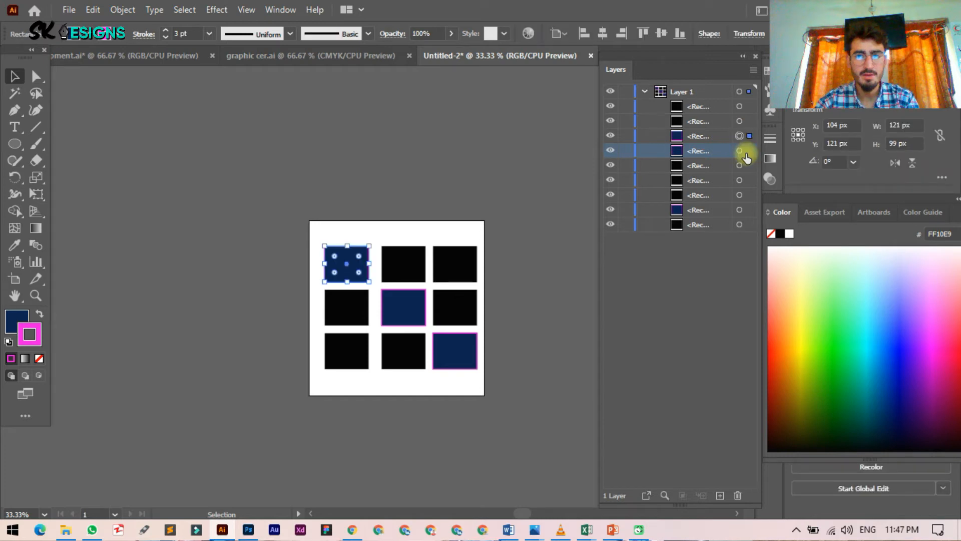
pyautogui.keyDown('shift'); pyautogui.click(740, 151); pyautogui.keyUp('shift')
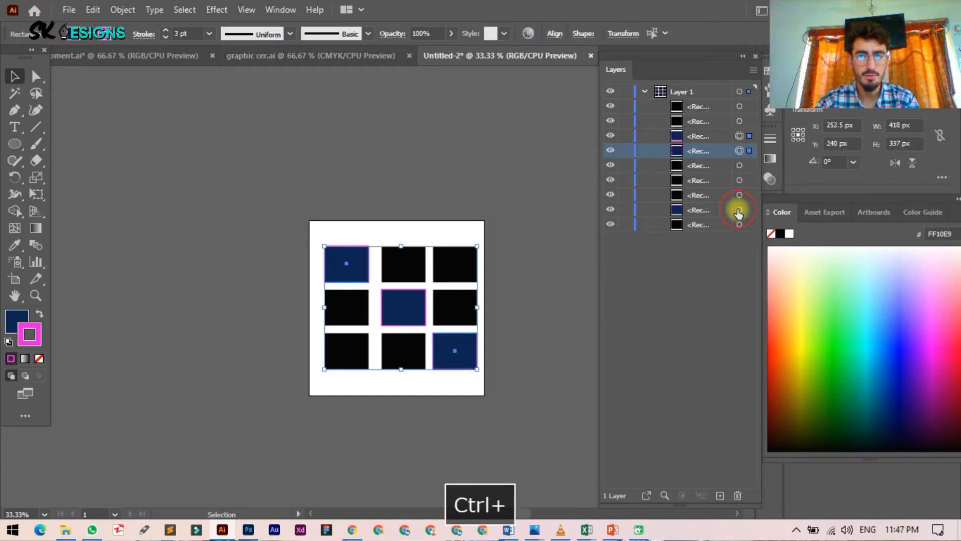
pyautogui.keyDown('ctrl'); pyautogui.click(739, 210); pyautogui.keyUp('ctrl')
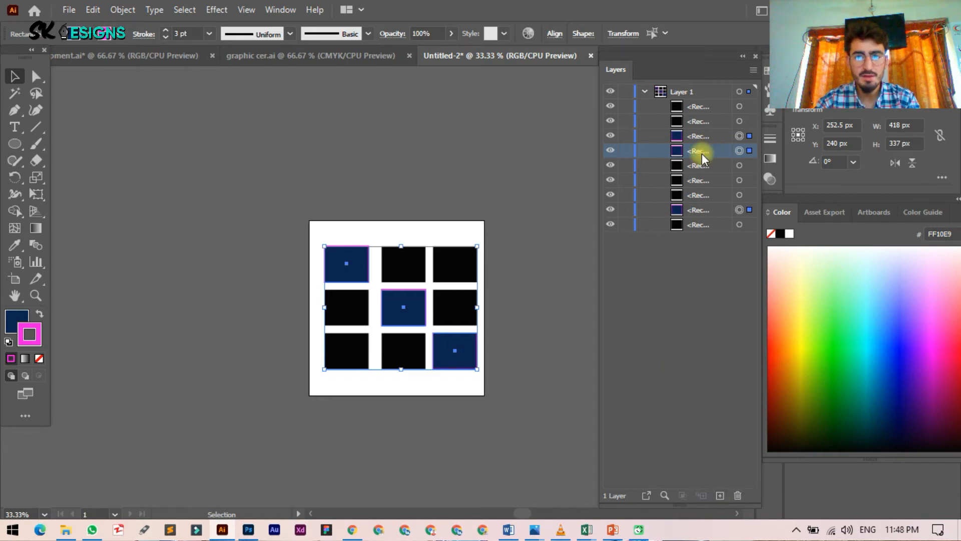
pyautogui.rightClick(404, 306)
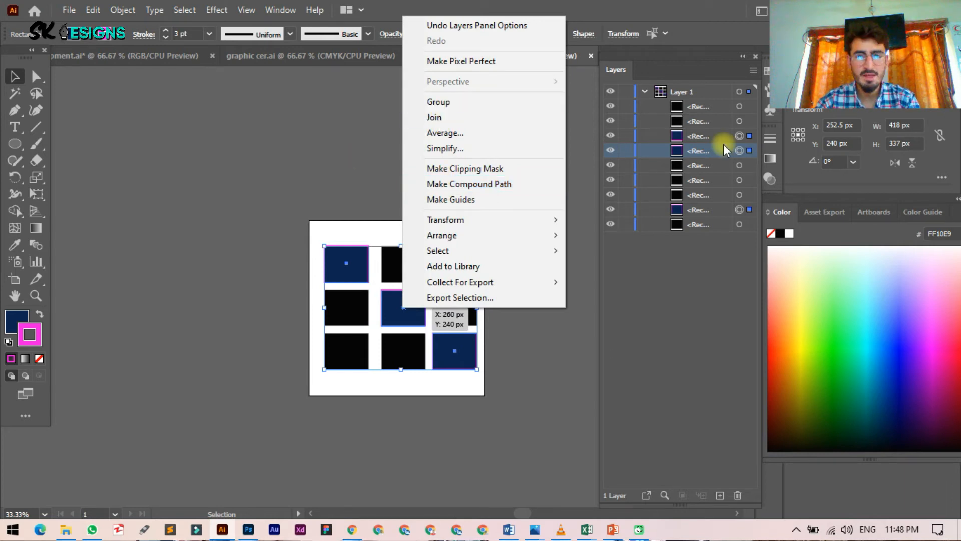
pyautogui.click(738, 151)
pyautogui.keyDown('ctrl'); pyautogui.click(739, 136); pyautogui.keyUp('ctrl')
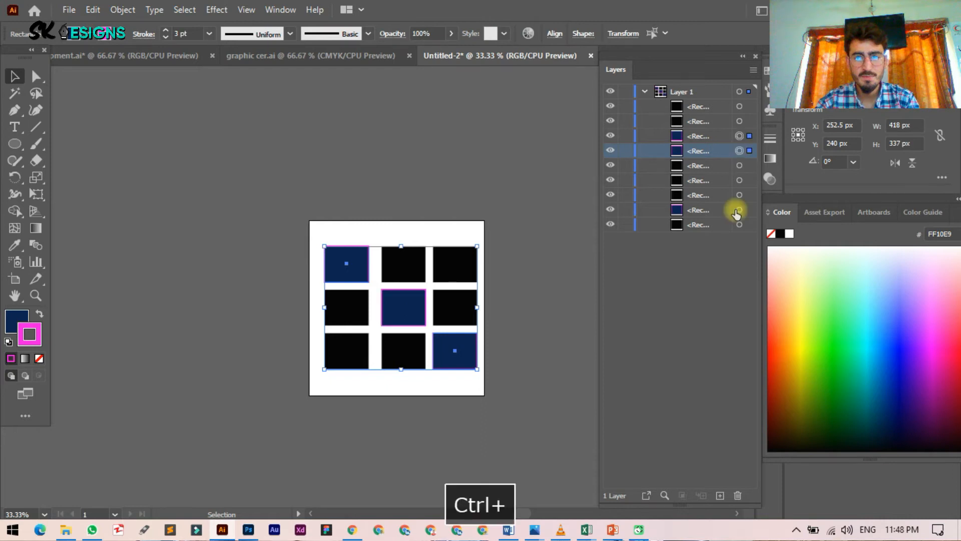
pyautogui.keyDown('ctrl'); pyautogui.click(739, 210); pyautogui.keyUp('ctrl')
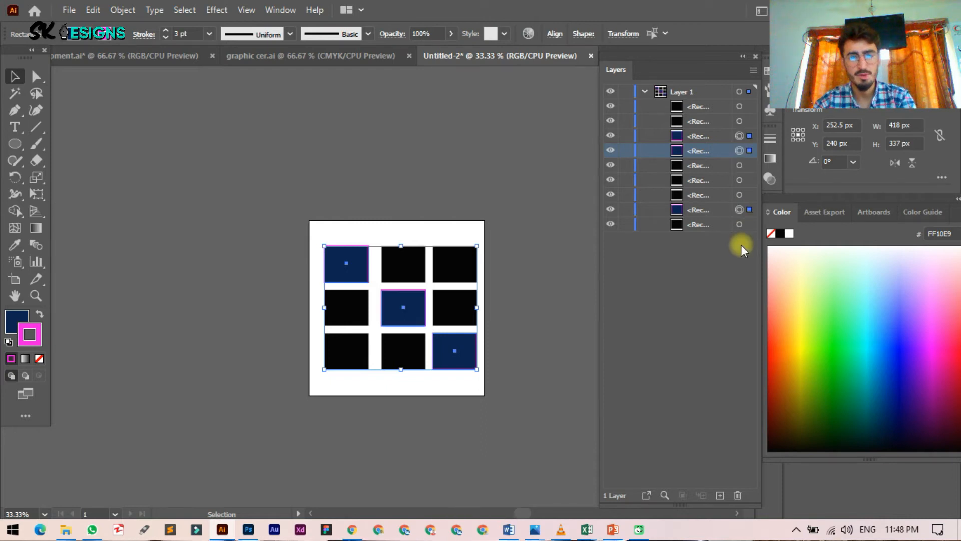
pyautogui.hotkey('ctrl', 'g')
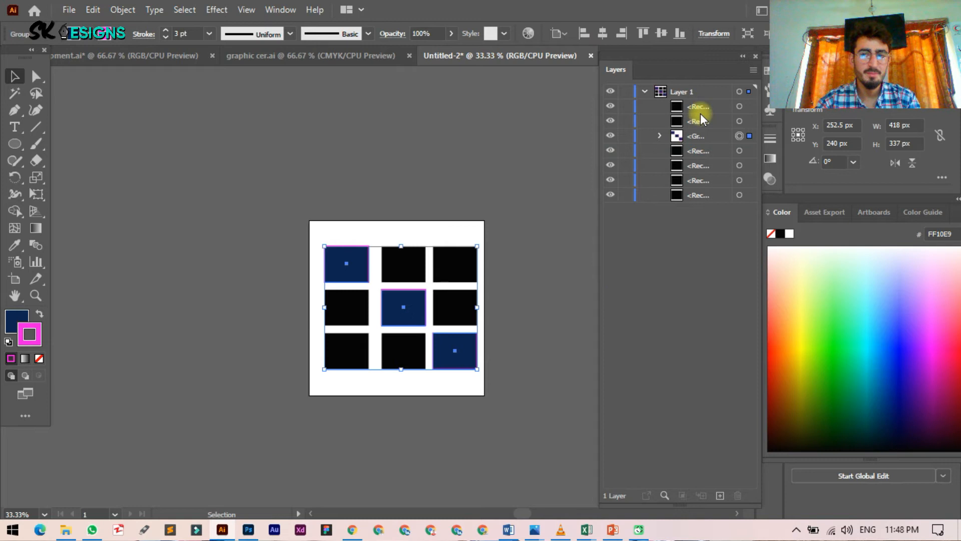
pyautogui.moveTo(166, 214); pyautogui.dragTo(528, 377)
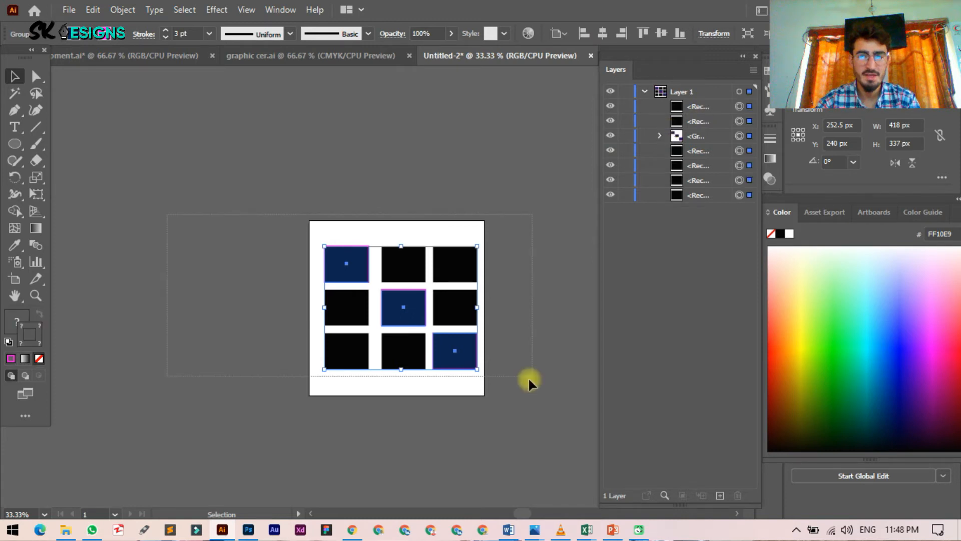
pyautogui.click(287, 233)
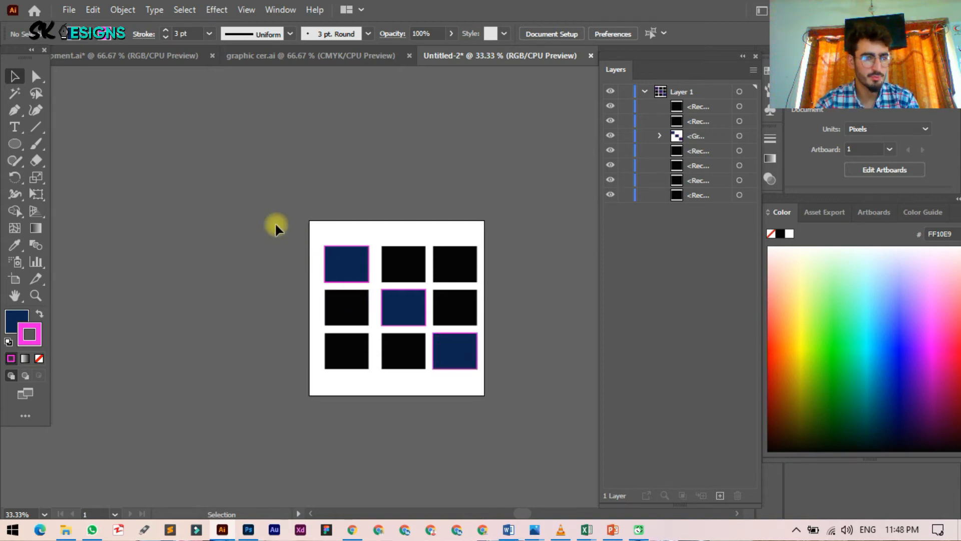
# Group the six black rectangles together and clear the selection
pyautogui.click(737, 122)
pyautogui.keyDown('ctrl'); pyautogui.click(739, 106); pyautogui.keyUp('ctrl')
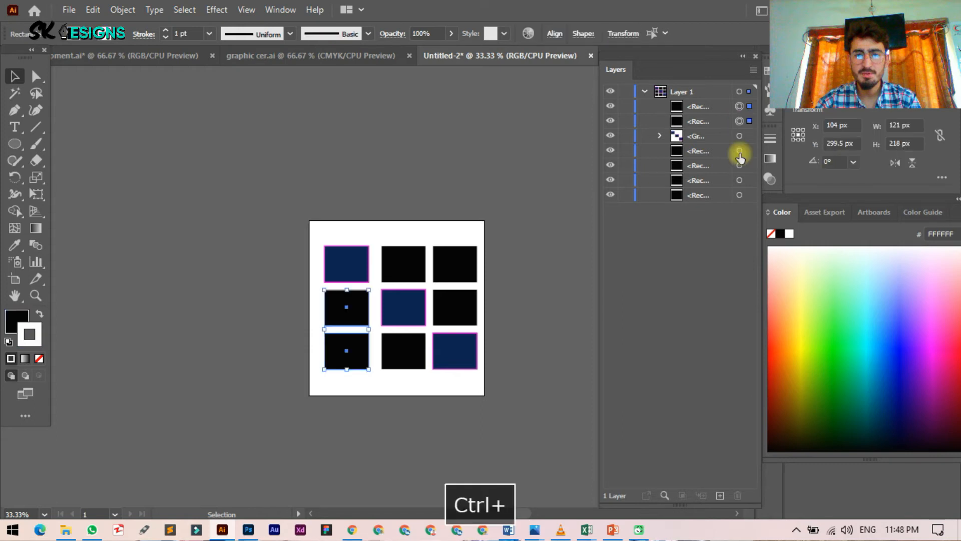
pyautogui.keyDown('ctrl'); pyautogui.click(739, 150); pyautogui.keyUp('ctrl')
pyautogui.keyDown('ctrl'); pyautogui.click(739, 165); pyautogui.keyUp('ctrl')
pyautogui.keyDown('ctrl'); pyautogui.click(739, 180); pyautogui.keyUp('ctrl')
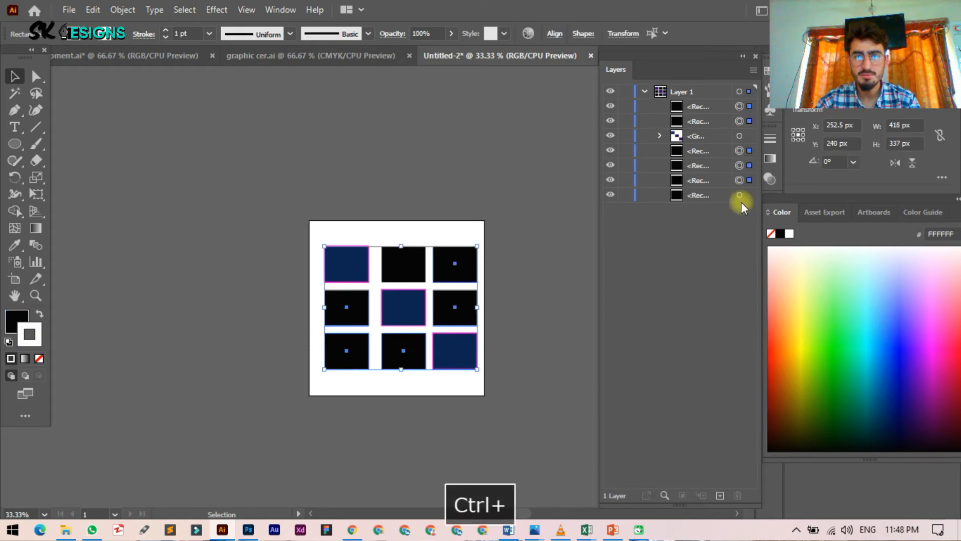
pyautogui.keyDown('ctrl'); pyautogui.click(740, 195); pyautogui.keyUp('ctrl')
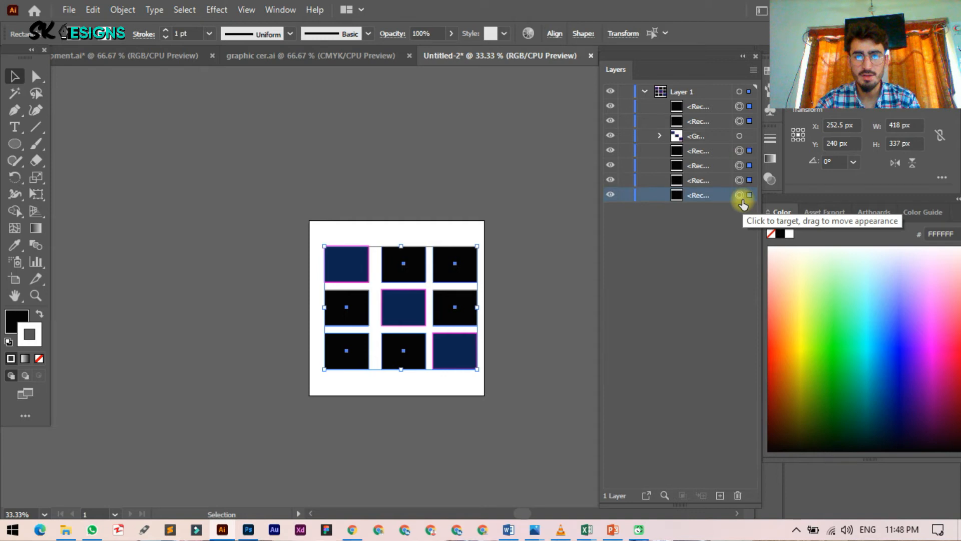
pyautogui.hotkey('ctrl', 'g')
pyautogui.click(516, 135)
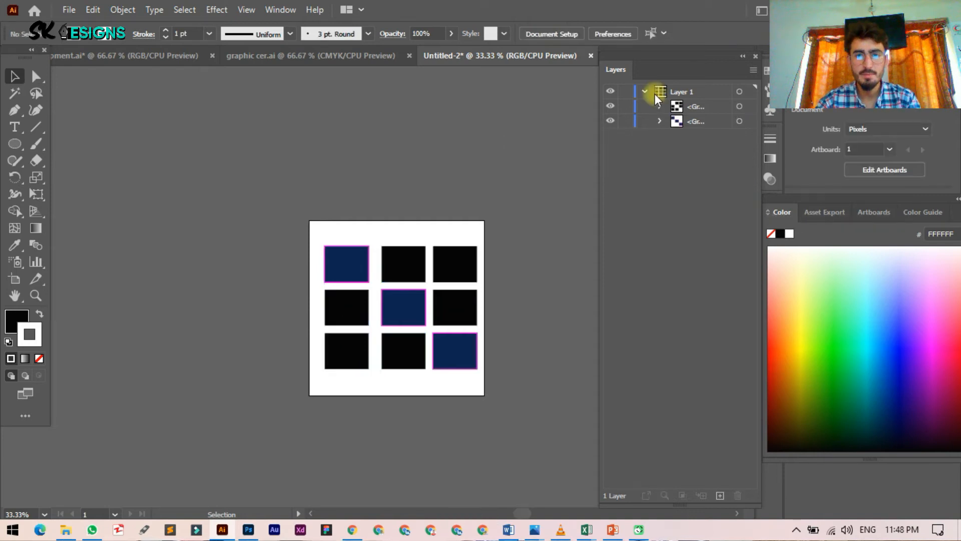
# Rename the group of black rectangles as g1 and the group of dark blue rectangles as g2
pyautogui.click(645, 91)
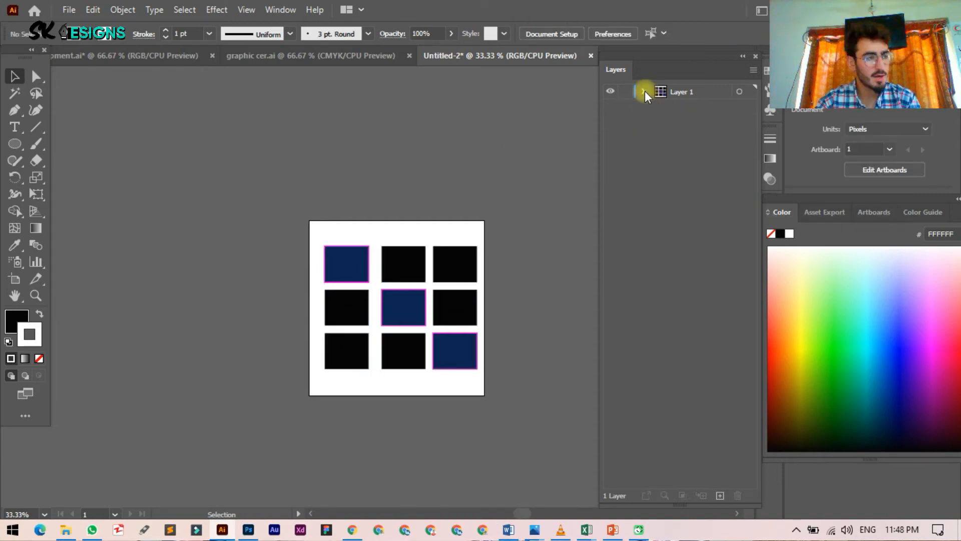
pyautogui.click(645, 91)
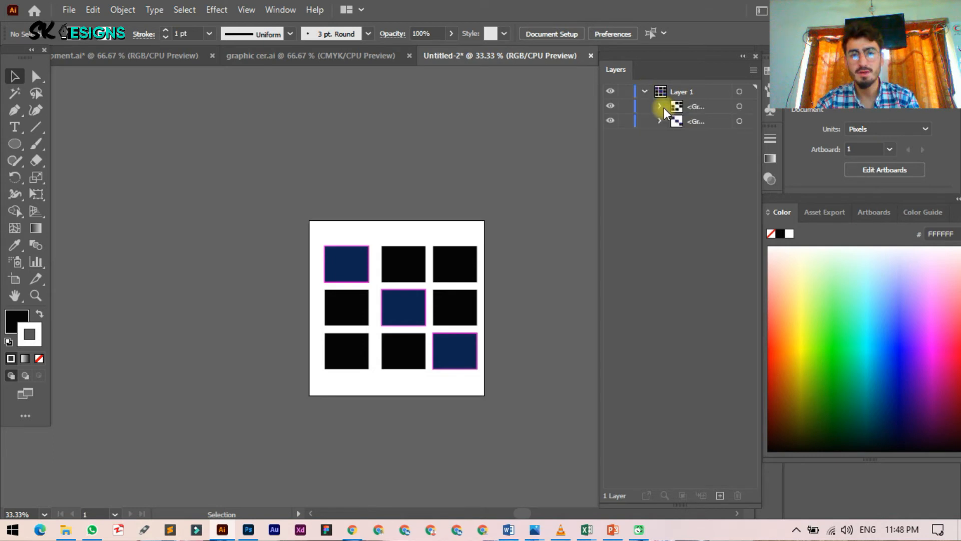
pyautogui.doubleClick(695, 107)
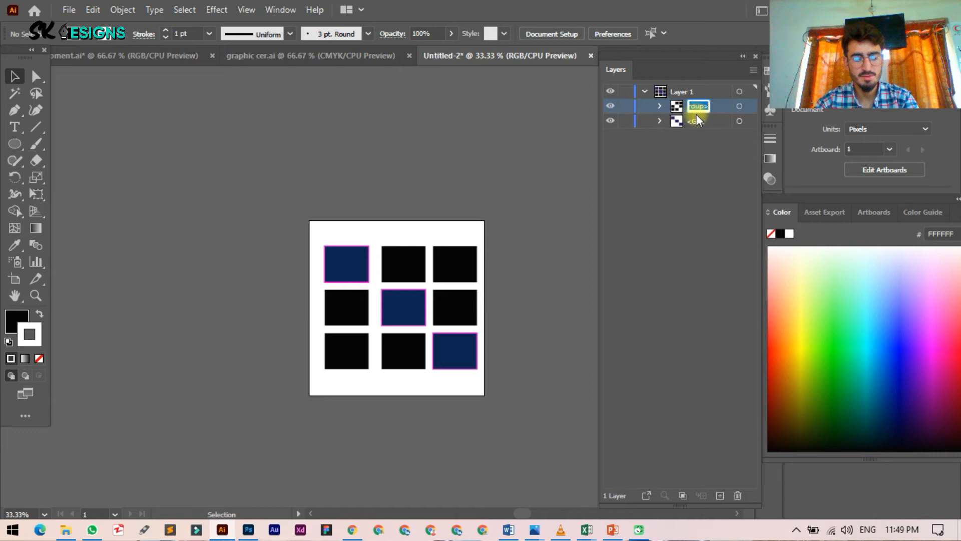
pyautogui.write('g1')
pyautogui.click(686, 166)
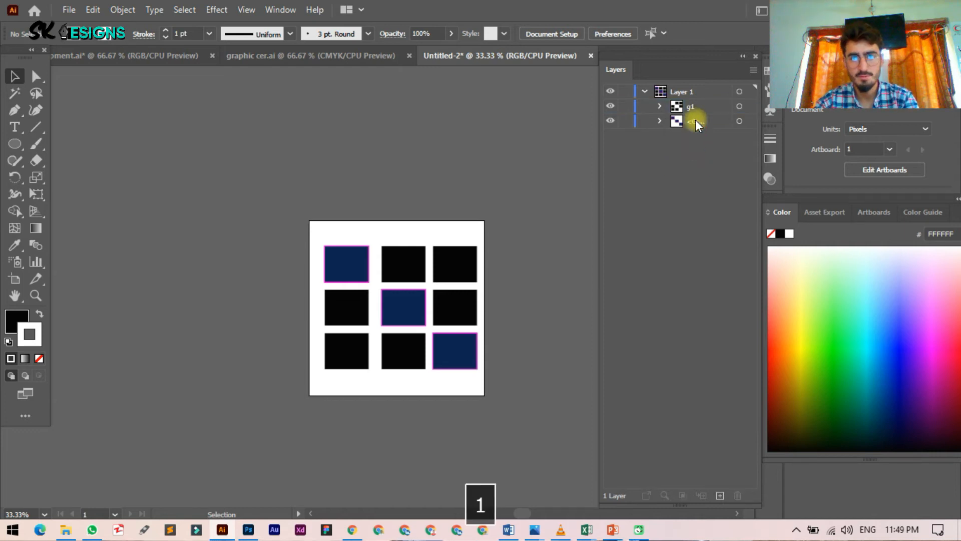
pyautogui.doubleClick(696, 120)
pyautogui.write('g')
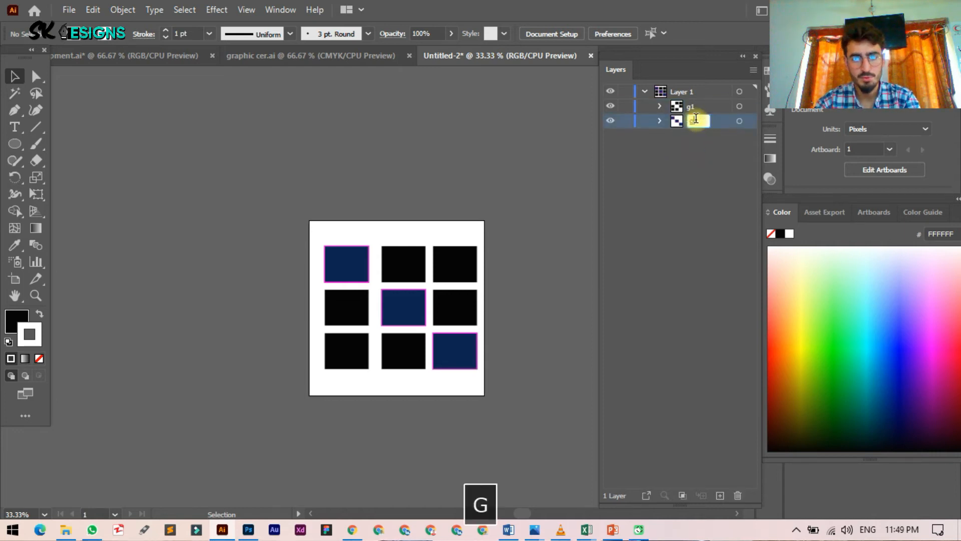
pyautogui.write('2')
pyautogui.click(672, 151)
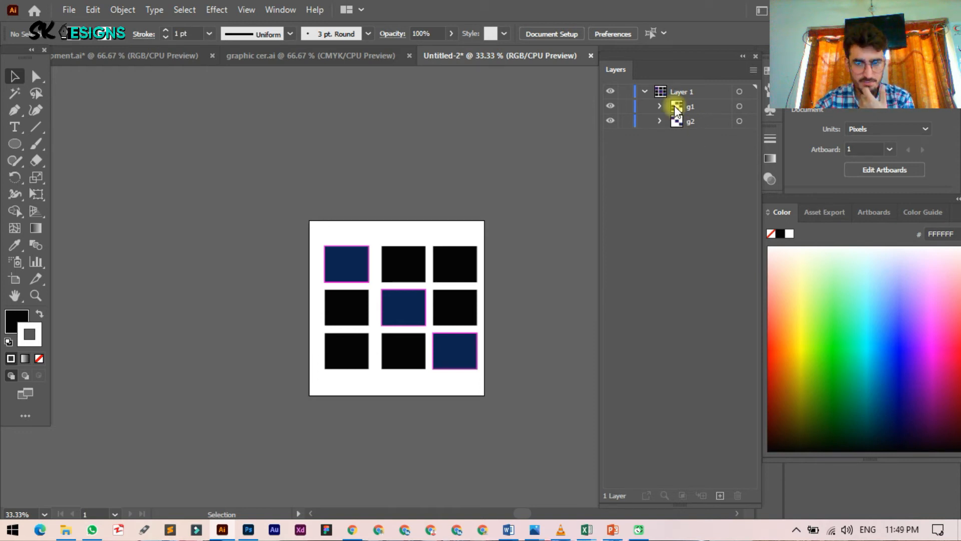
# Expand group g2 in the layer list and select only its center rectangle
pyautogui.click(660, 120)
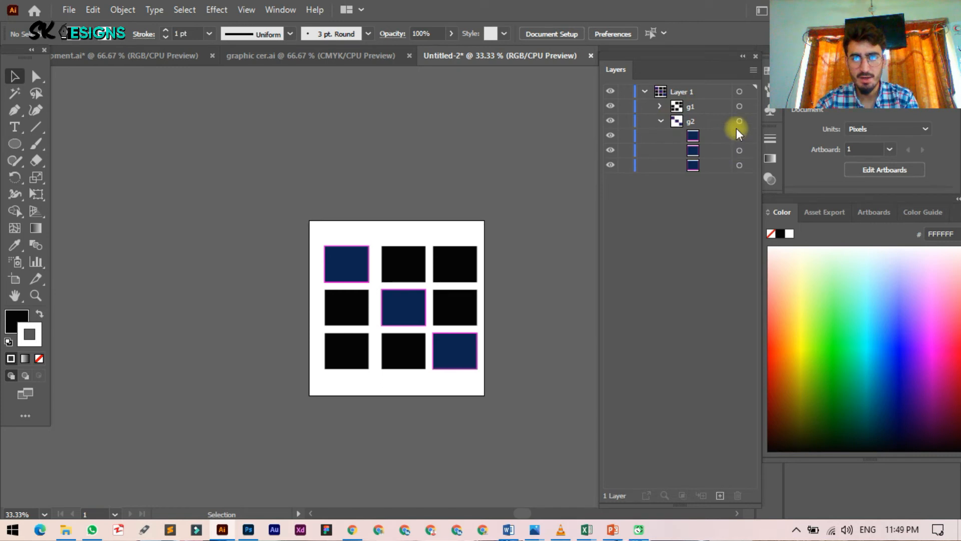
pyautogui.click(747, 166)
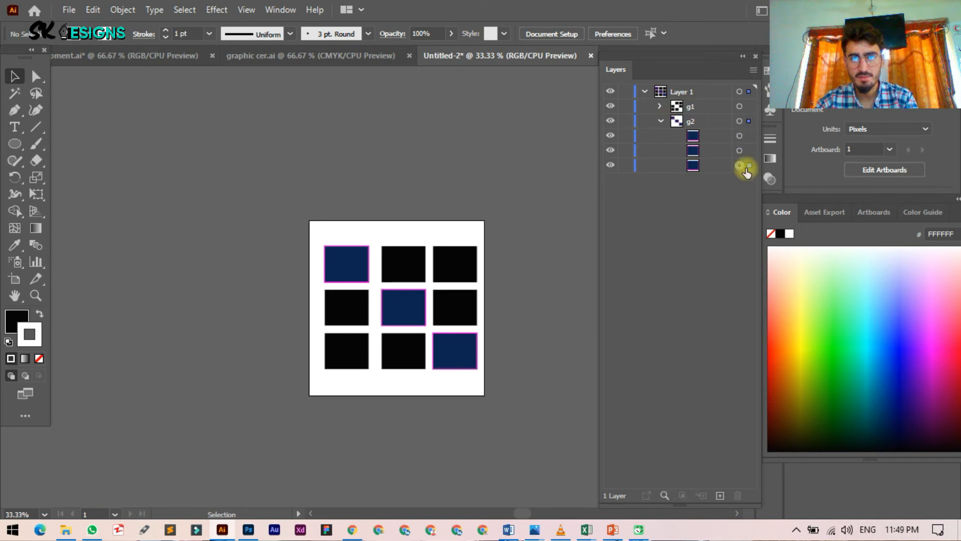
pyautogui.click(740, 166)
# Create a new layer and move it inside Layer 1, between groups g1 and g2
pyautogui.click(725, 497)
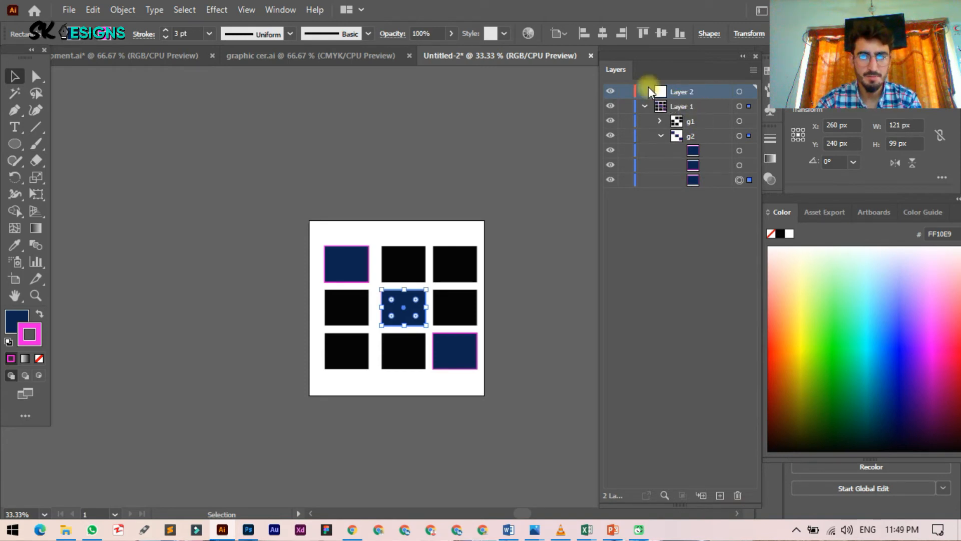
pyautogui.click(739, 94)
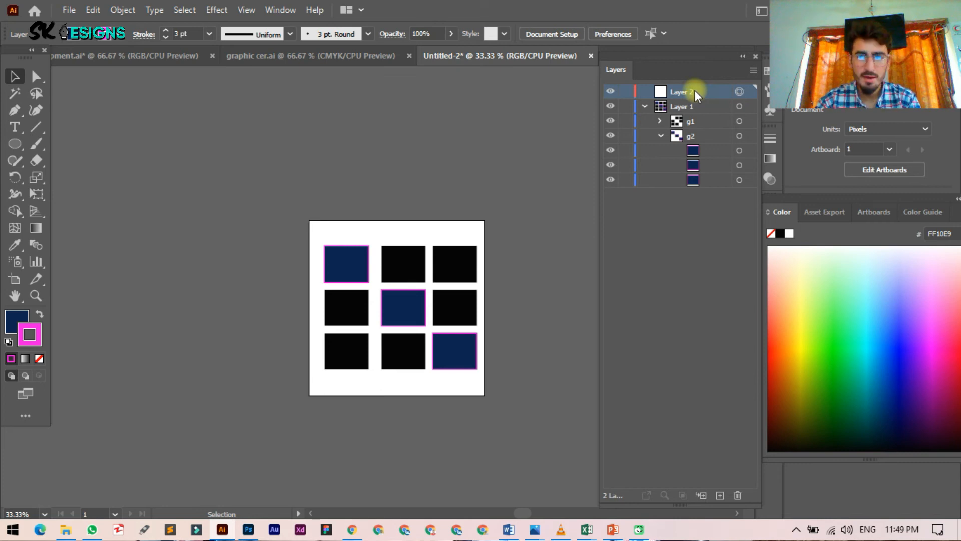
pyautogui.moveTo(695, 91); pyautogui.dragTo(690, 114)
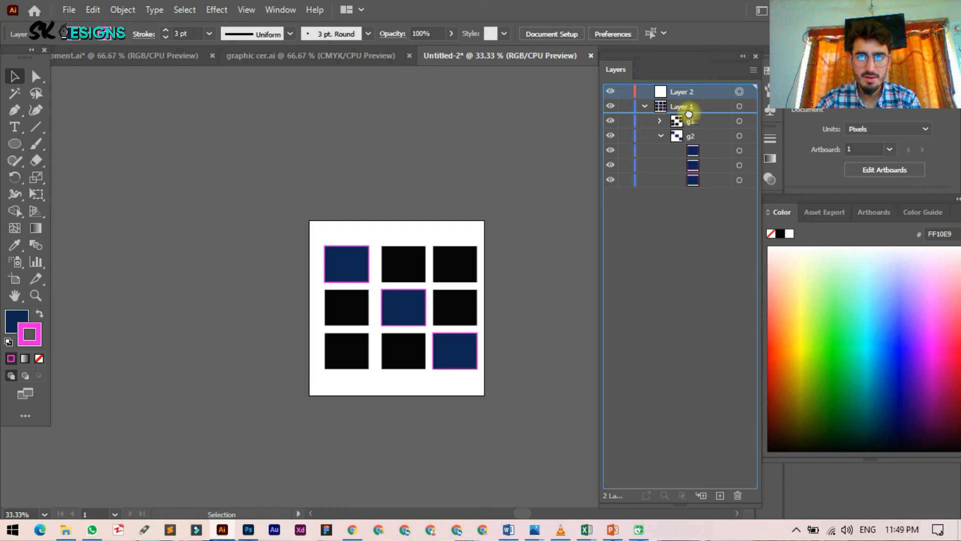
pyautogui.moveTo(690, 114); pyautogui.dragTo(697, 174)
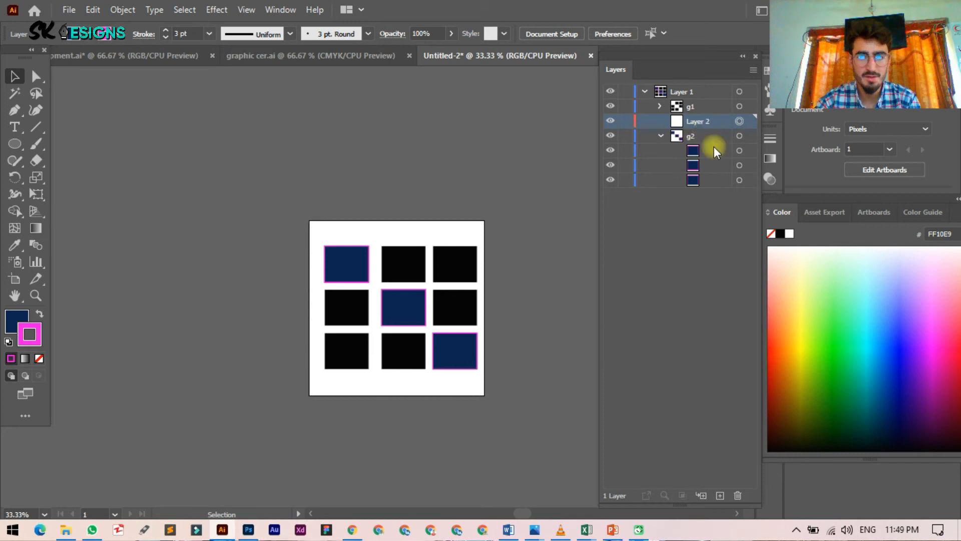
# Select the three dark blue rectangles of group g2 through their individual layer entries
pyautogui.click(740, 151)
pyautogui.keyDown('ctrl'); pyautogui.click(740, 165); pyautogui.keyUp('ctrl')
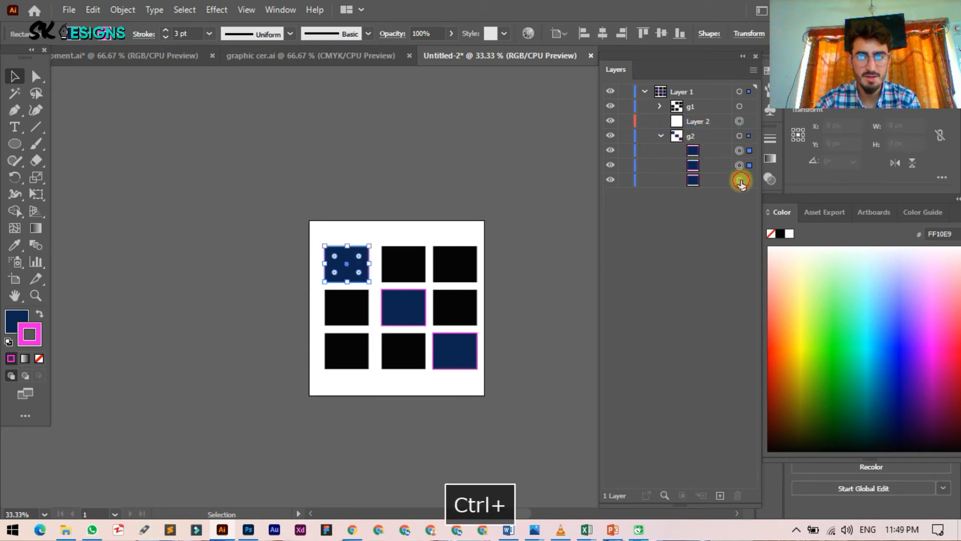
pyautogui.keyDown('ctrl'); pyautogui.click(740, 180); pyautogui.keyUp('ctrl')
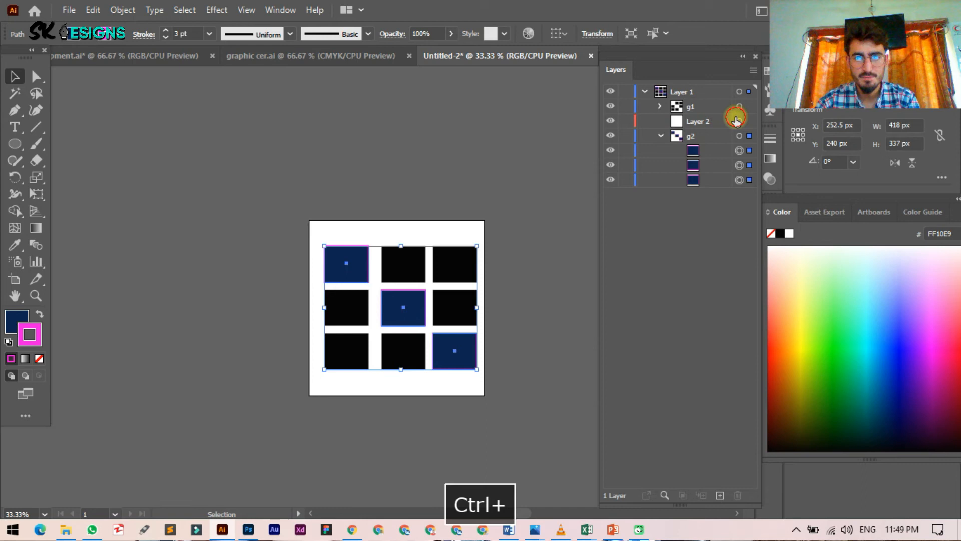
# Delete the empty Layer 2 between groups g1 and g2
pyautogui.click(739, 121)
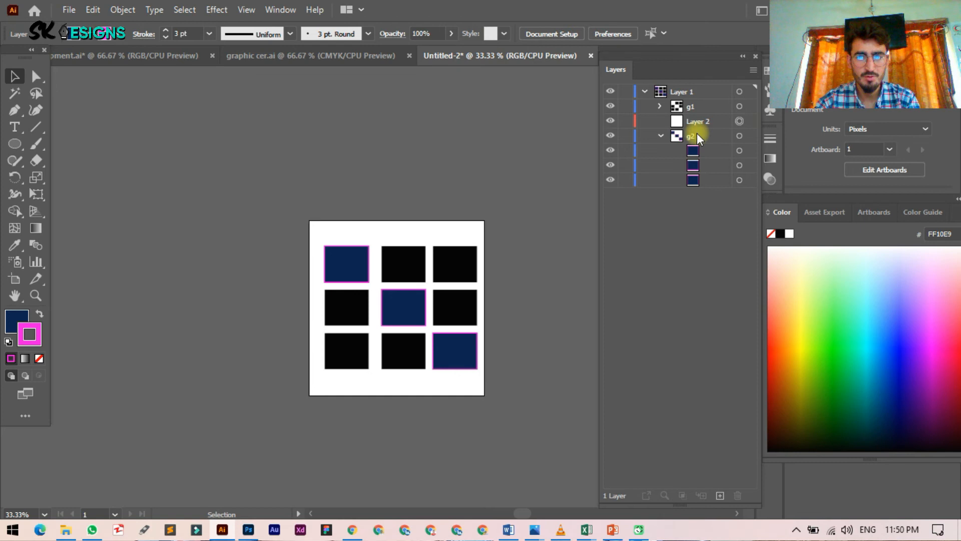
pyautogui.click(723, 121)
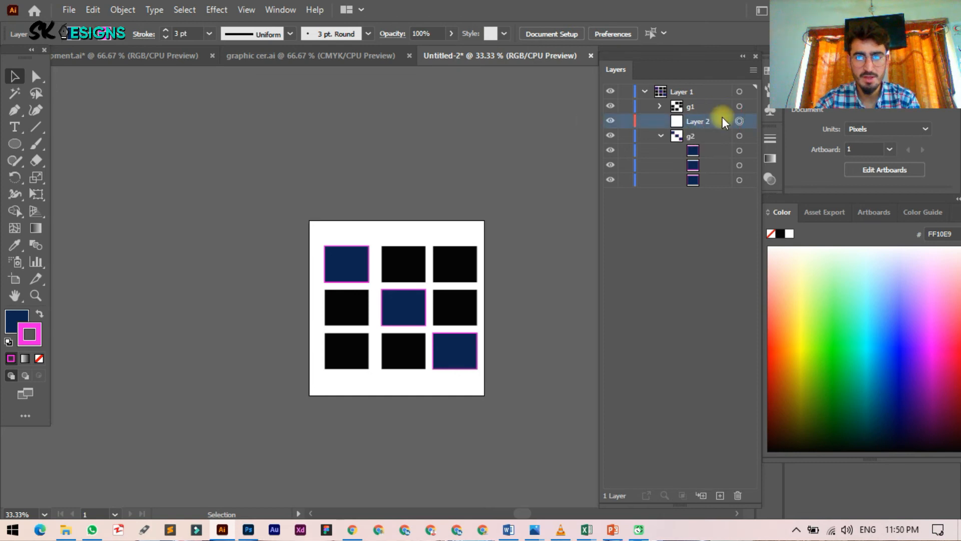
pyautogui.click(738, 495)
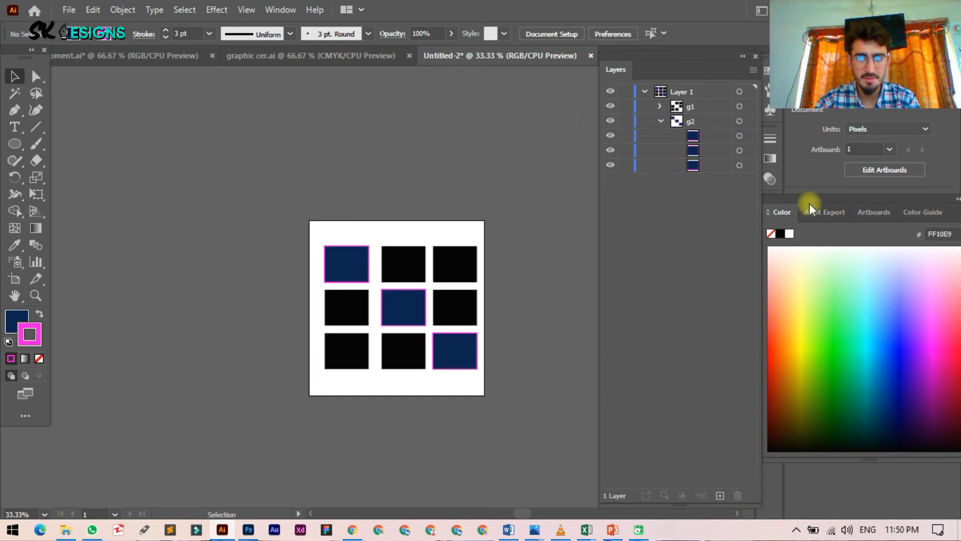
# Draw an ellipse about 147 px wide and 110 px high above the artboard
pyautogui.press('l')
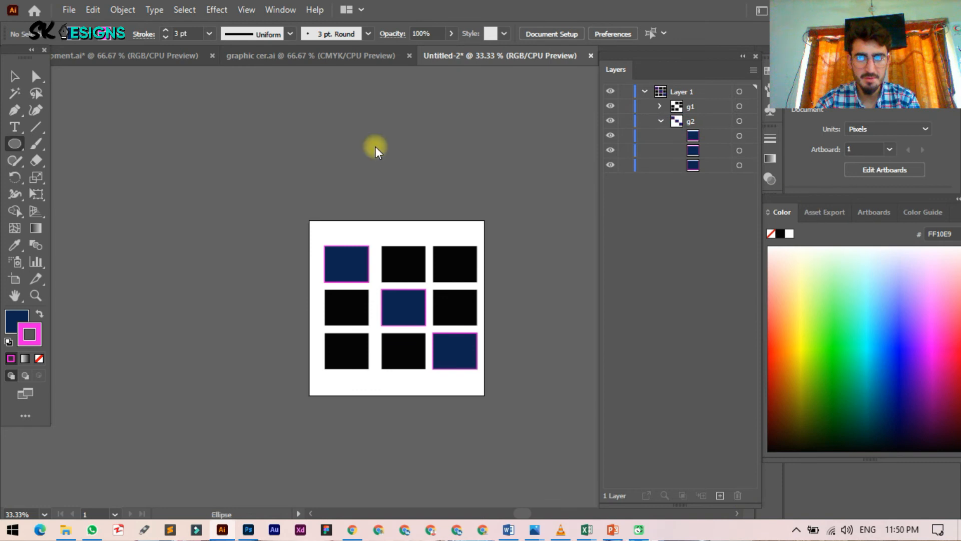
pyautogui.moveTo(375, 147); pyautogui.dragTo(429, 186)
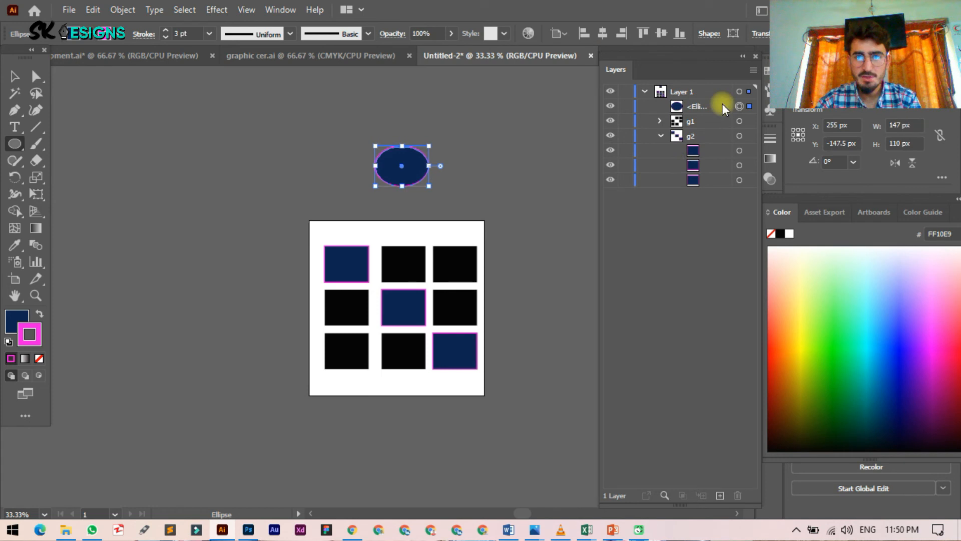
# Try grouping the ellipse with group g2, and undo the grouping
pyautogui.keyDown('ctrl'); pyautogui.click(740, 136); pyautogui.keyUp('ctrl')
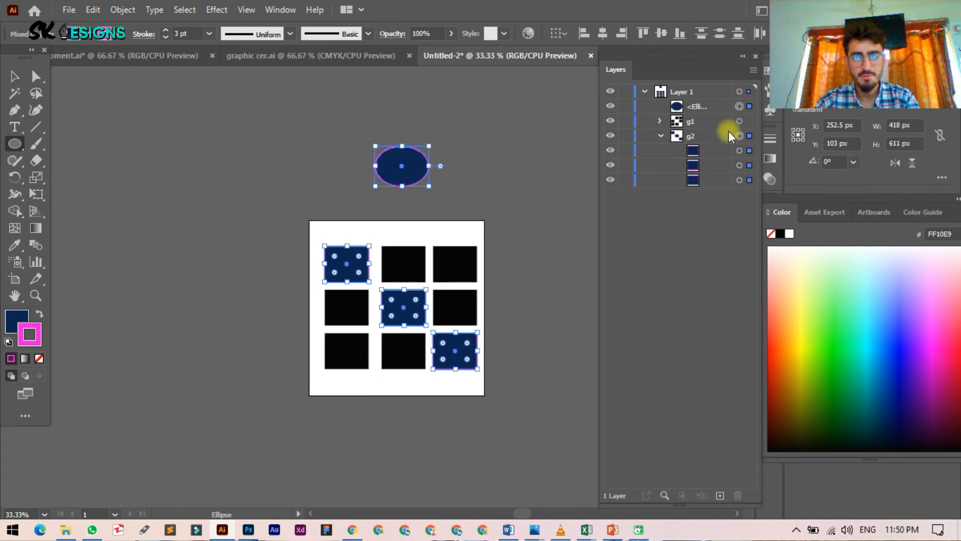
pyautogui.hotkey('ctrl', 'g')
pyautogui.click(660, 121)
pyautogui.hotkey('ctrl', 'z')
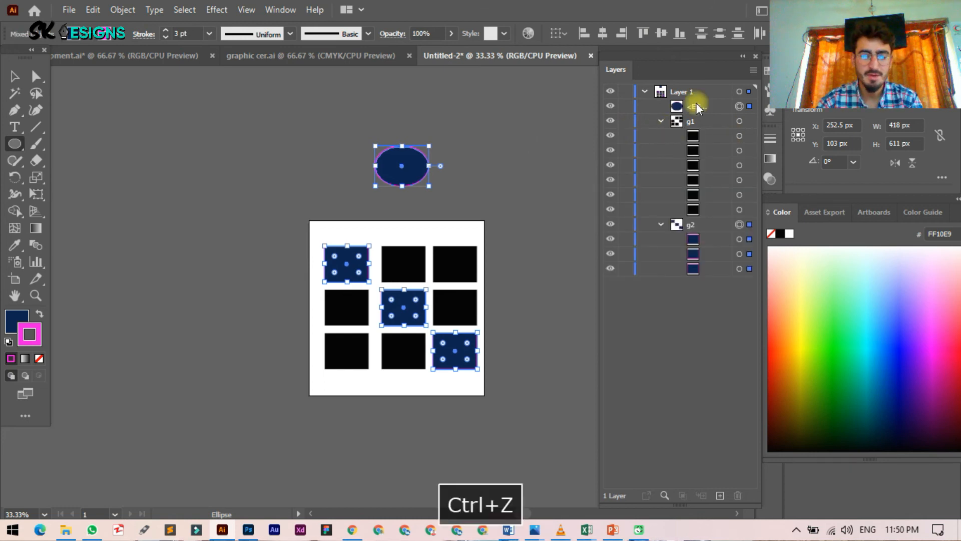
# Try moving the ellipse into group g2 in the layer list, and undo the move
pyautogui.moveTo(705, 219); pyautogui.dragTo(707, 224)
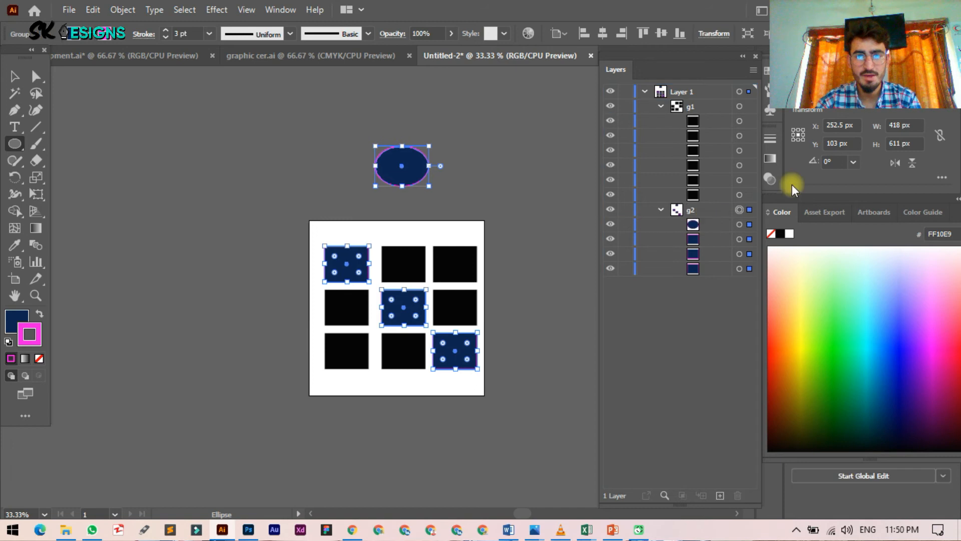
pyautogui.hotkey('ctrl', 'z')
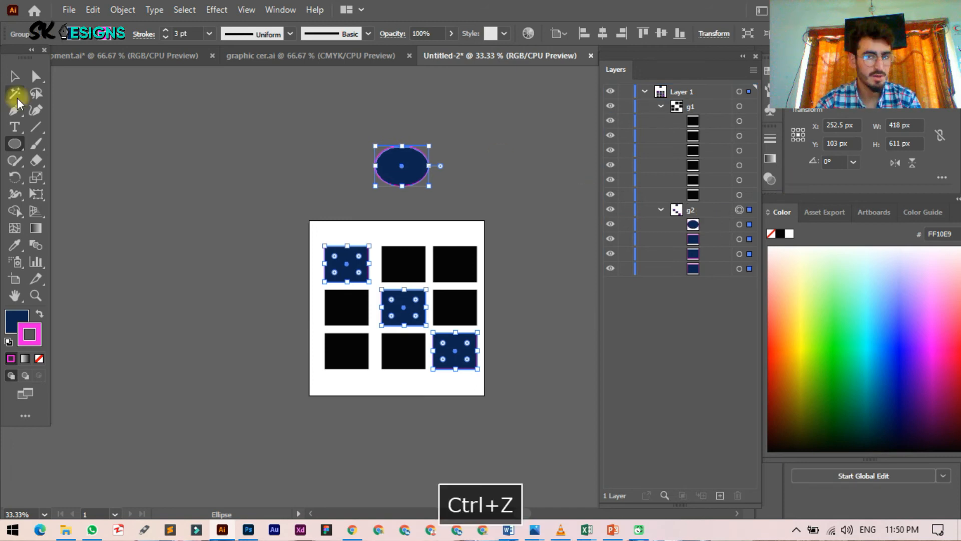
pyautogui.hotkey('ctrl', 'z')
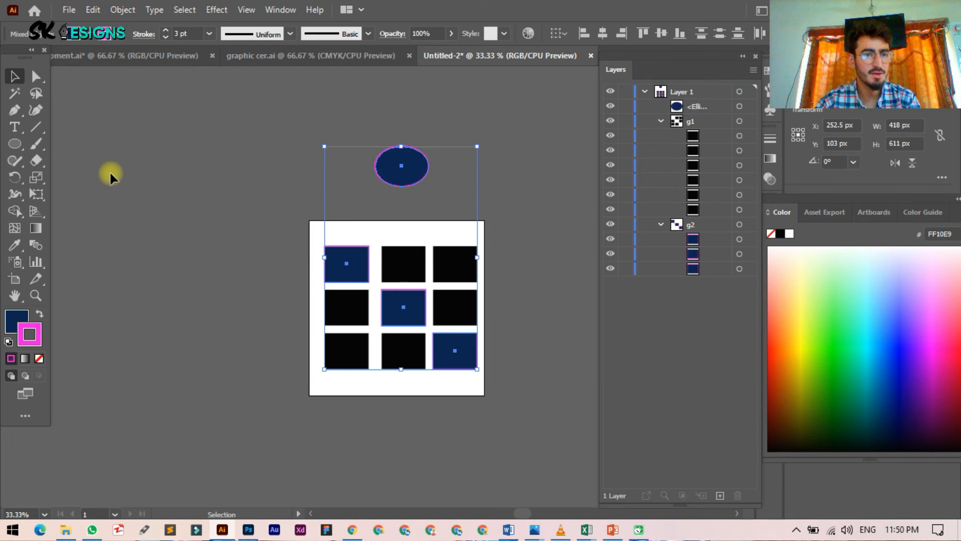
# Delete the ellipse above the artboard
pyautogui.moveTo(261, 129); pyautogui.dragTo(419, 197)
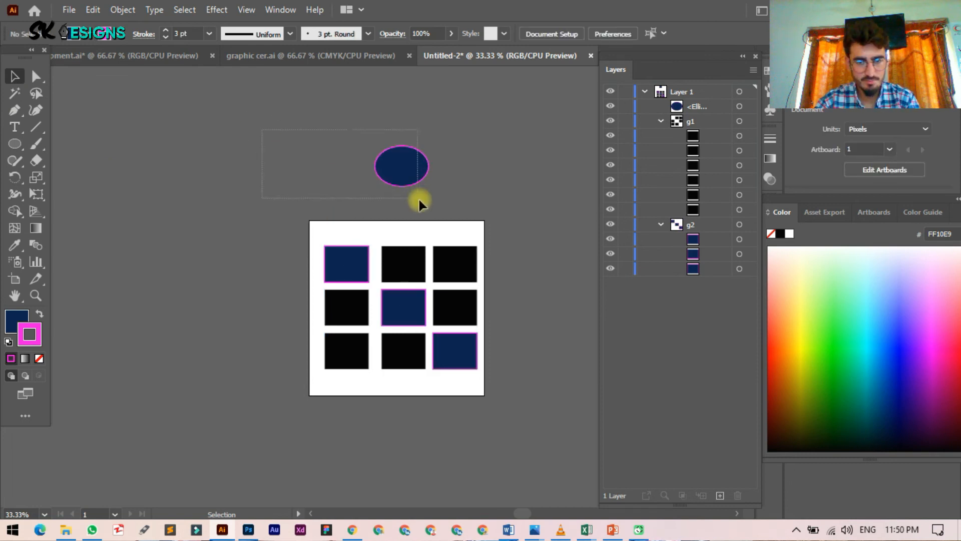
pyautogui.press('Delete')
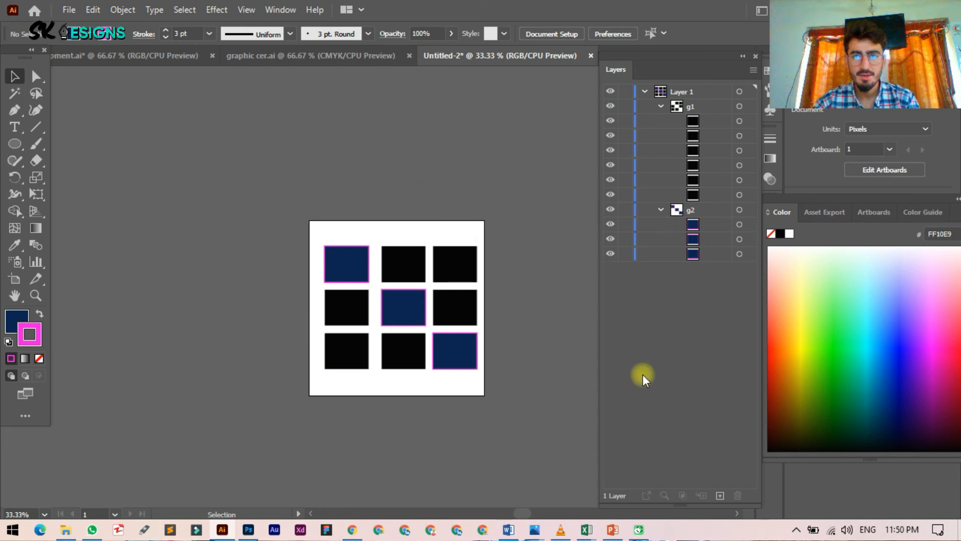
# Collapse groups g1 and g2 in the layer list and move g2 inside g1
pyautogui.click(661, 105)
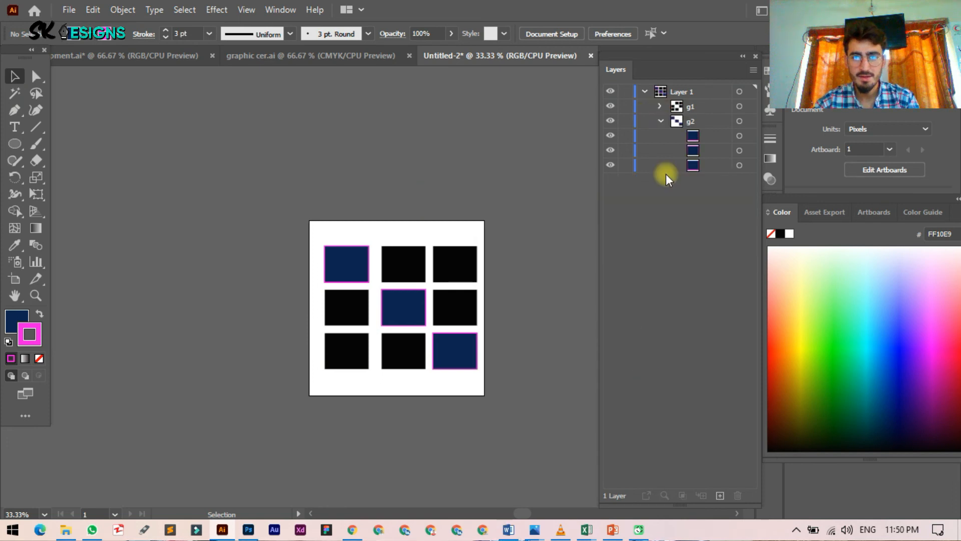
pyautogui.click(661, 120)
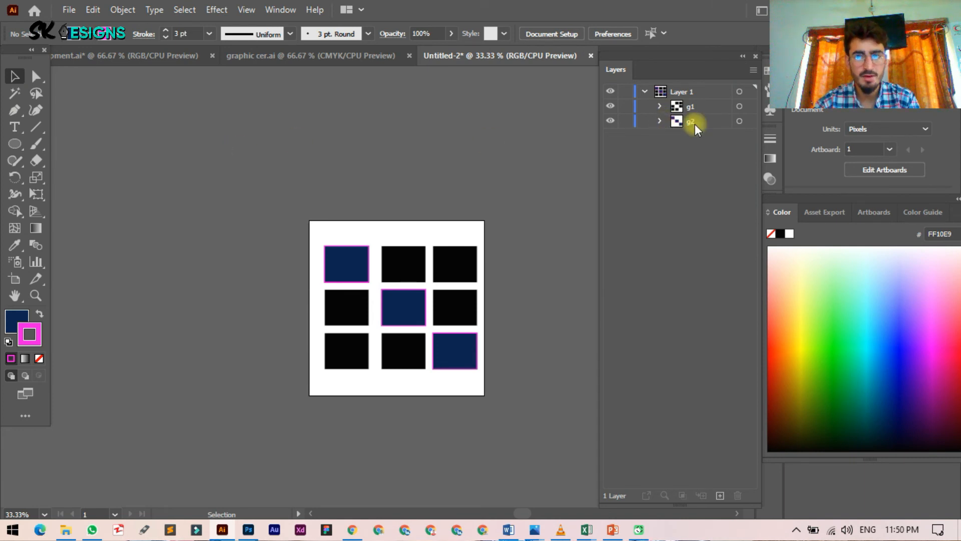
pyautogui.moveTo(695, 124)
pyautogui.mouseDown()
pyautogui.moveTo(695, 102)
pyautogui.moveTo(697, 122)
pyautogui.mouseUp()
# Select the combined group g1 on the artboard to check which rectangles it includes, and clear the selection
pyautogui.moveTo(160, 219); pyautogui.dragTo(407, 370)
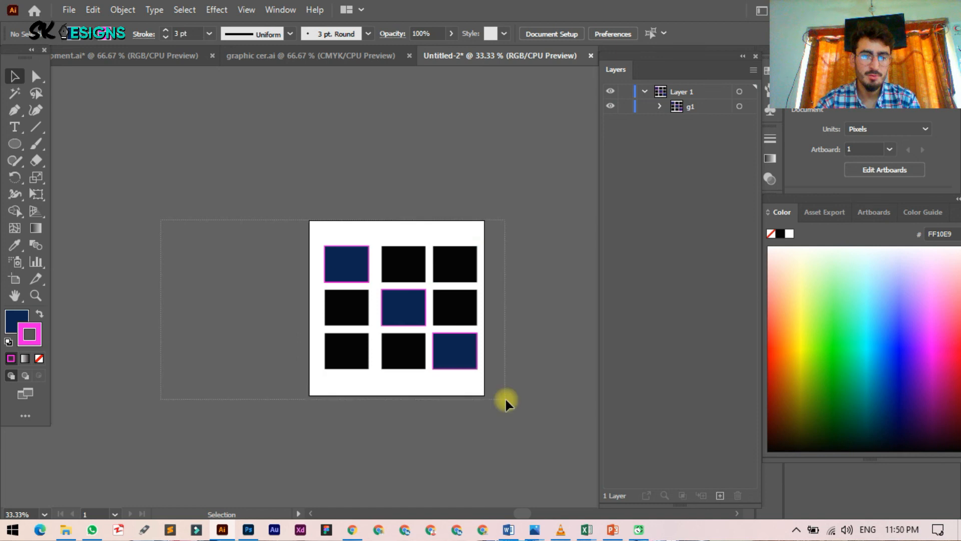
pyautogui.rightClick(458, 320)
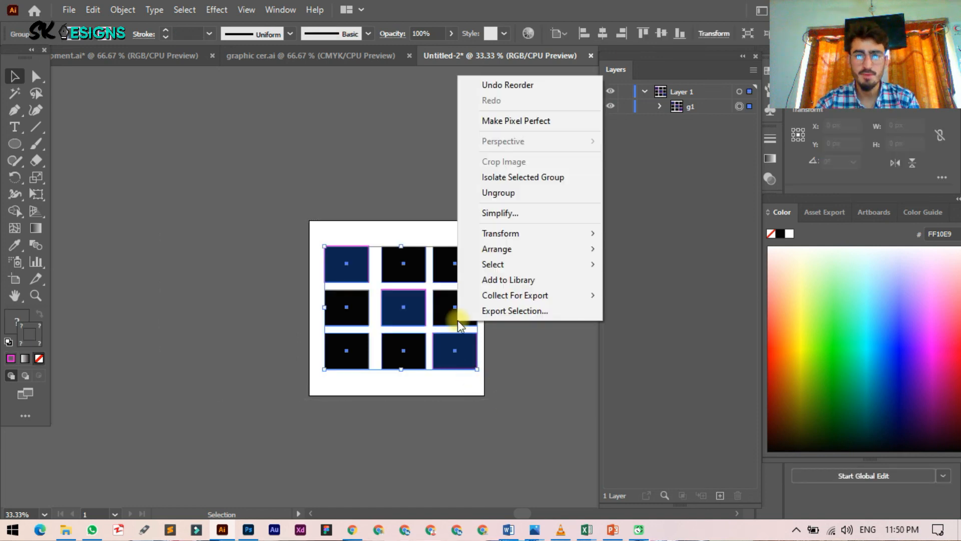
pyautogui.click(411, 188)
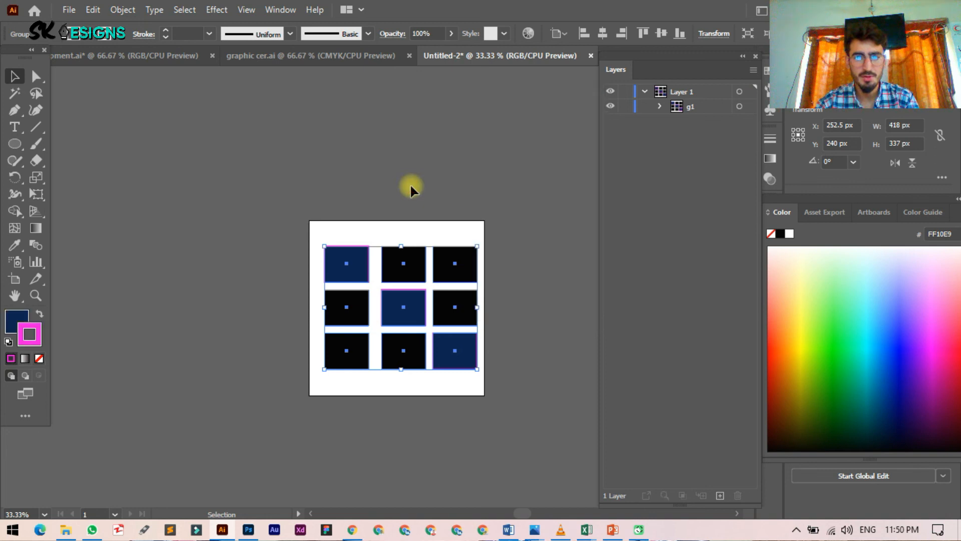
pyautogui.click(425, 298)
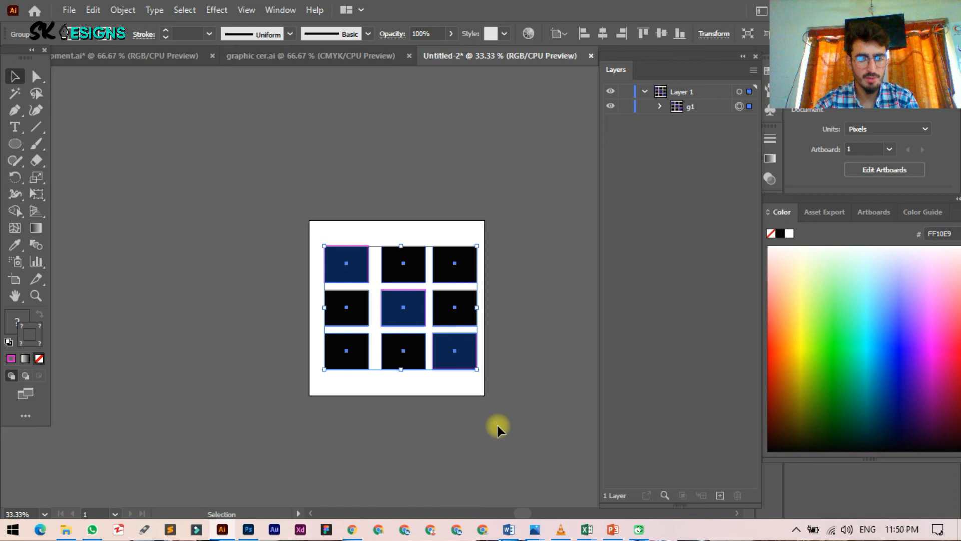
pyautogui.click(497, 422)
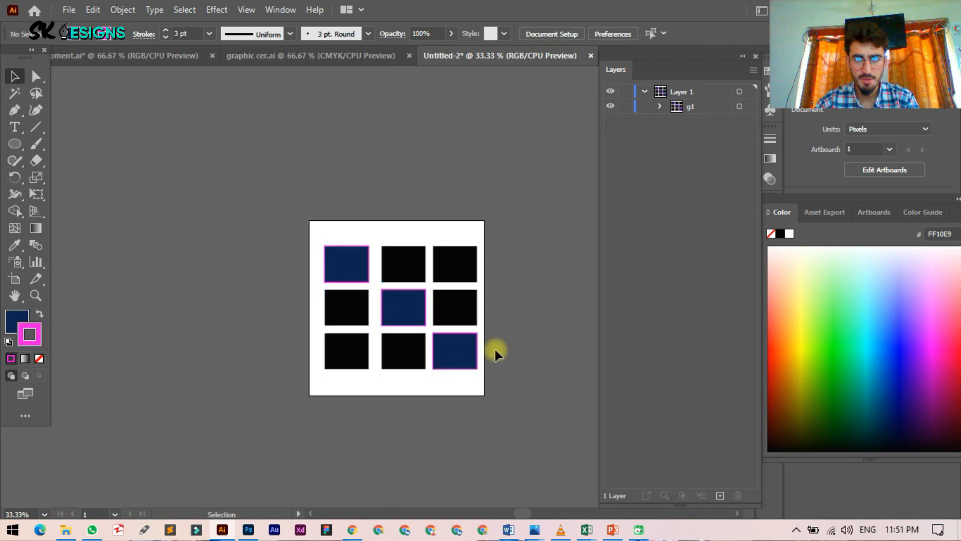